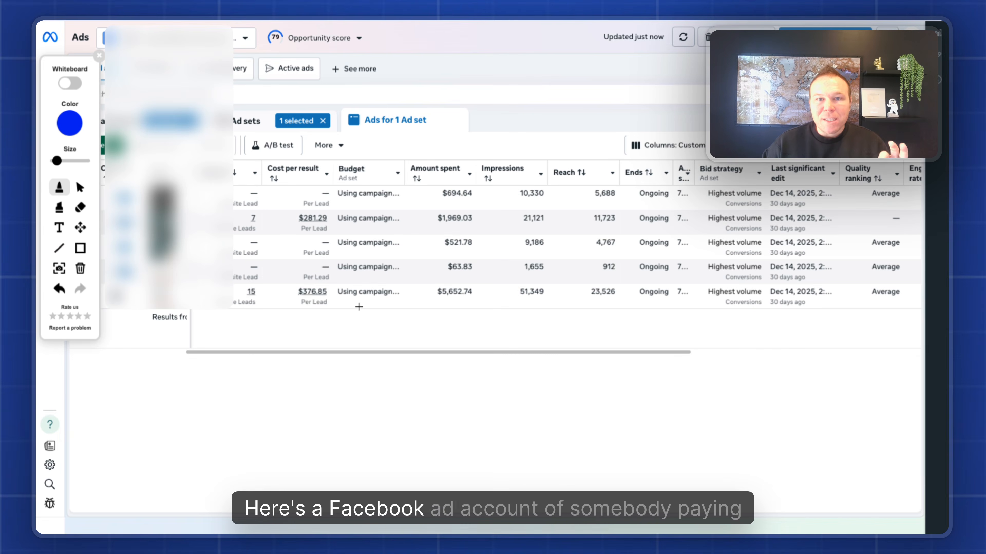
Underline the $281.29 and $376.85 cost-per-result values and the $6.26, $9.85 and $5.12 CPC values.
drag(299, 232, 335, 234)
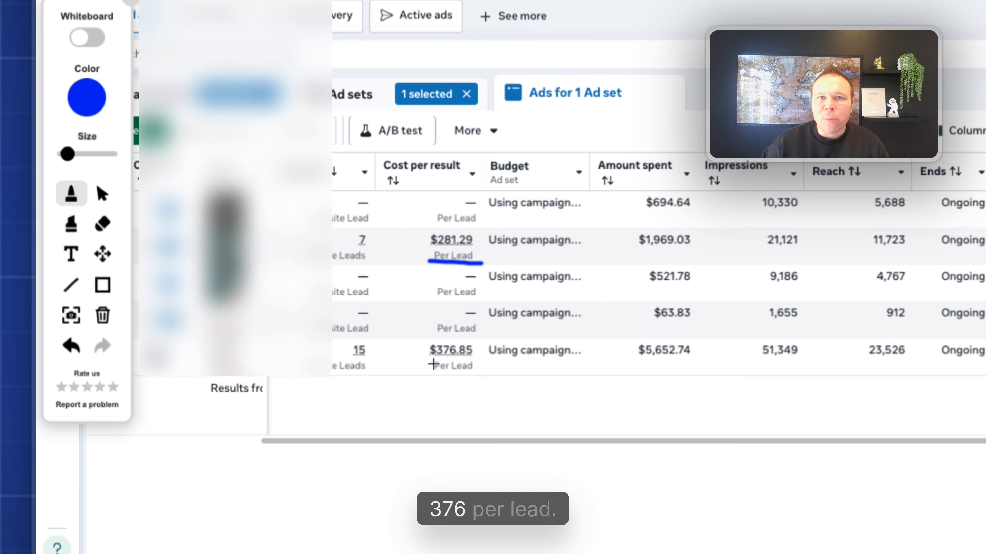
drag(433, 364, 487, 365)
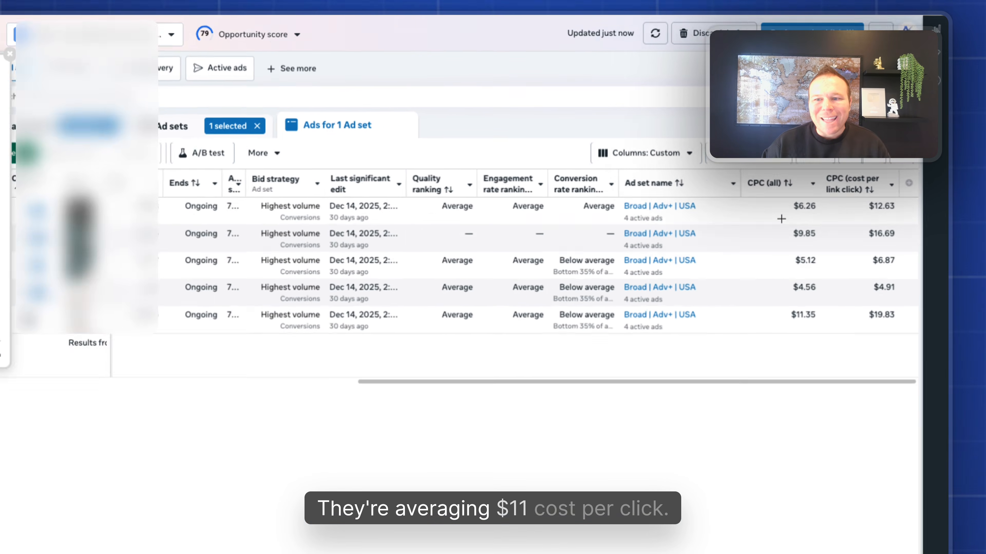
drag(797, 204, 837, 204)
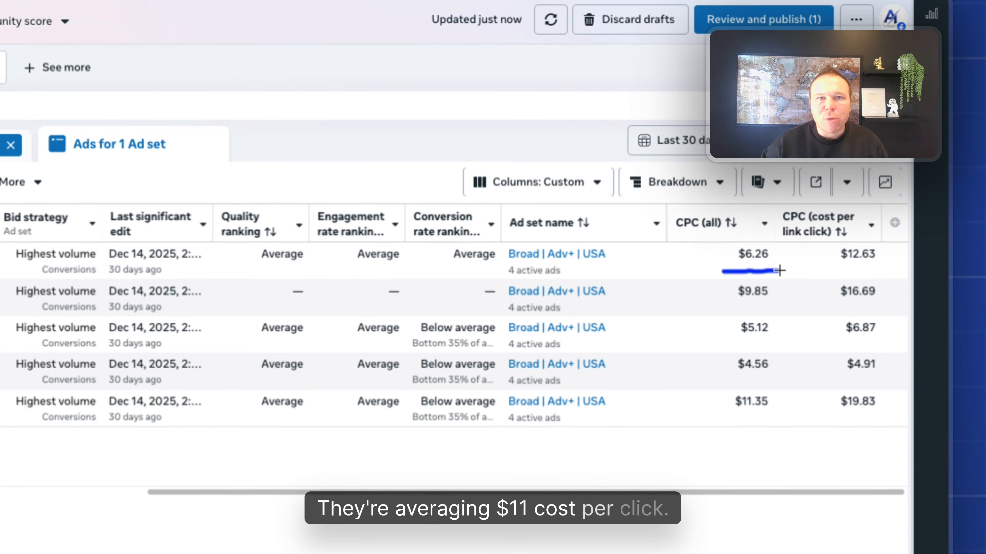
drag(732, 306, 769, 307)
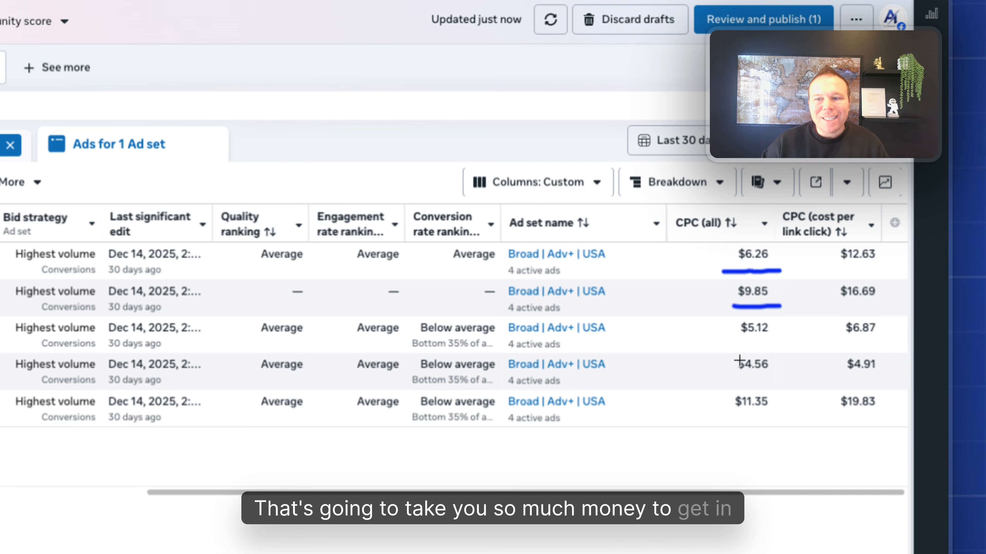
drag(734, 354, 779, 351)
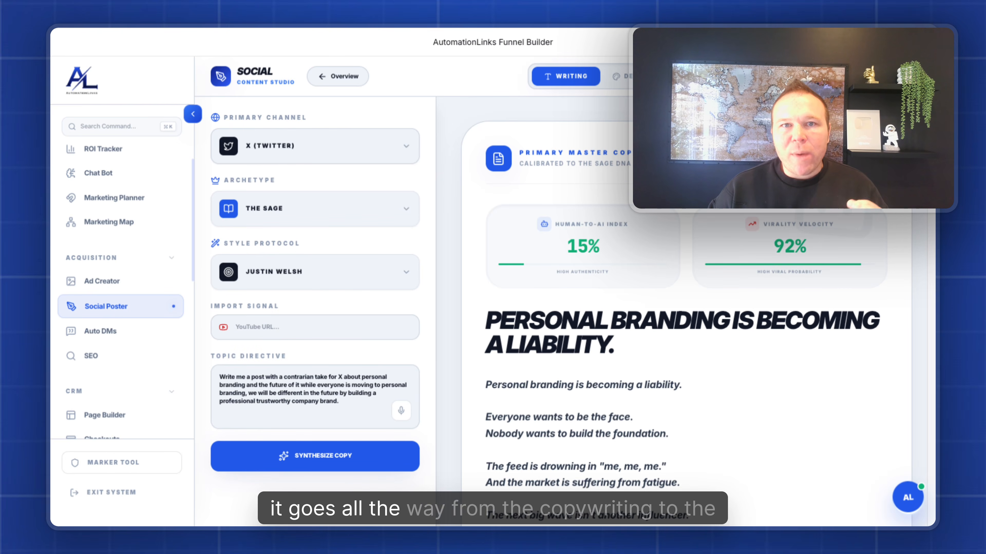
scroll(717, 272, down, 15)
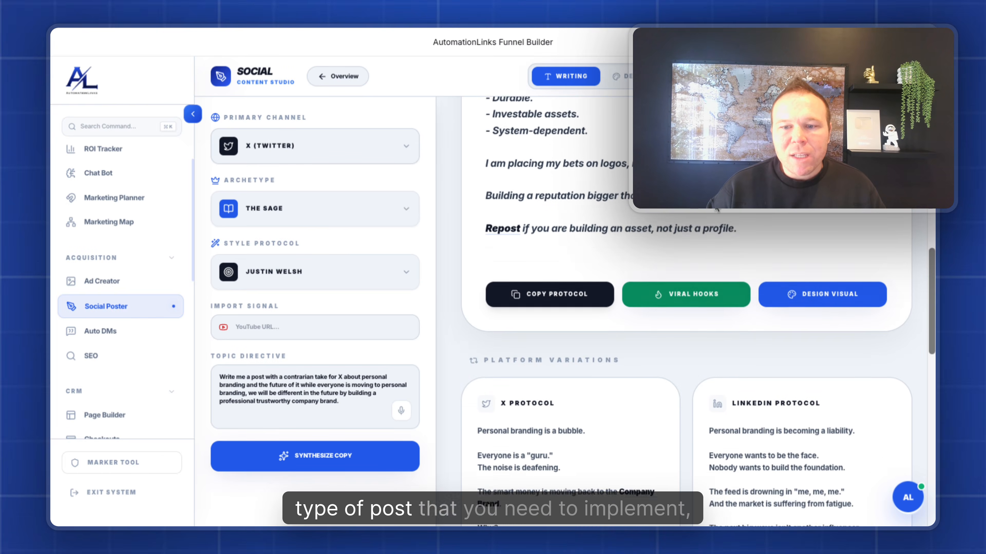
scroll(691, 311, down, 2)
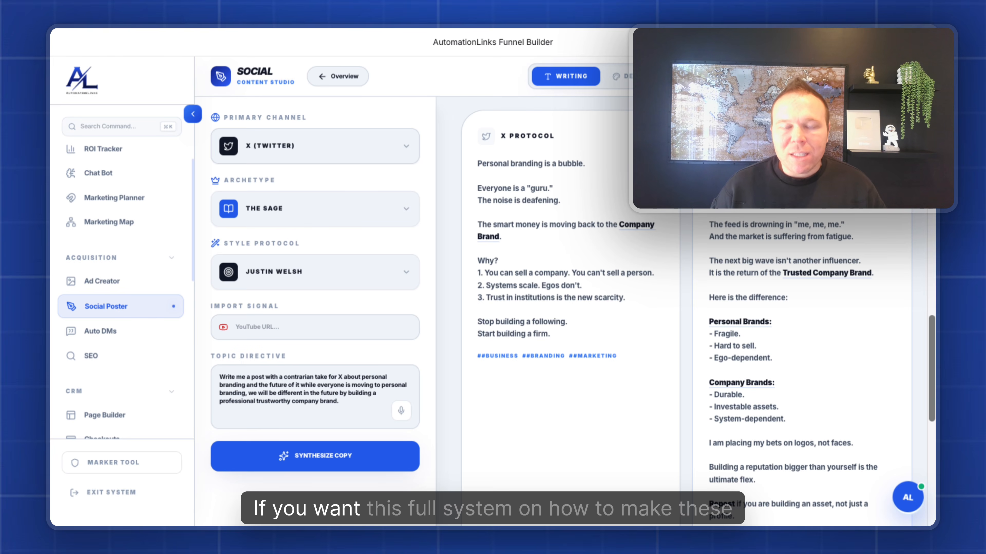
scroll(658, 213, down, 12)
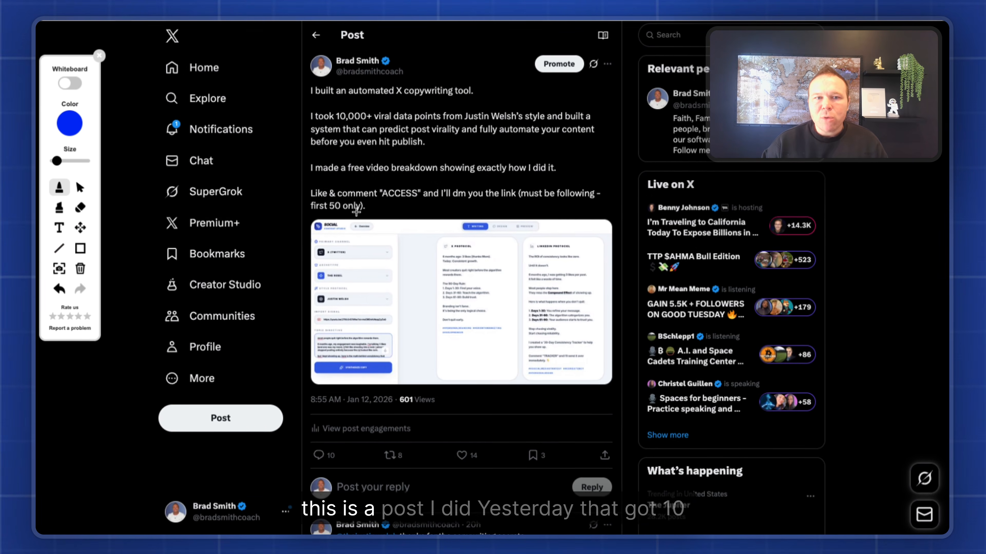
Underline the post's 10 replies and 14 likes counts, then draw a box around its text.
scroll(456, 529, down, 3)
scroll(351, 388, down, 1)
drag(319, 362, 354, 362)
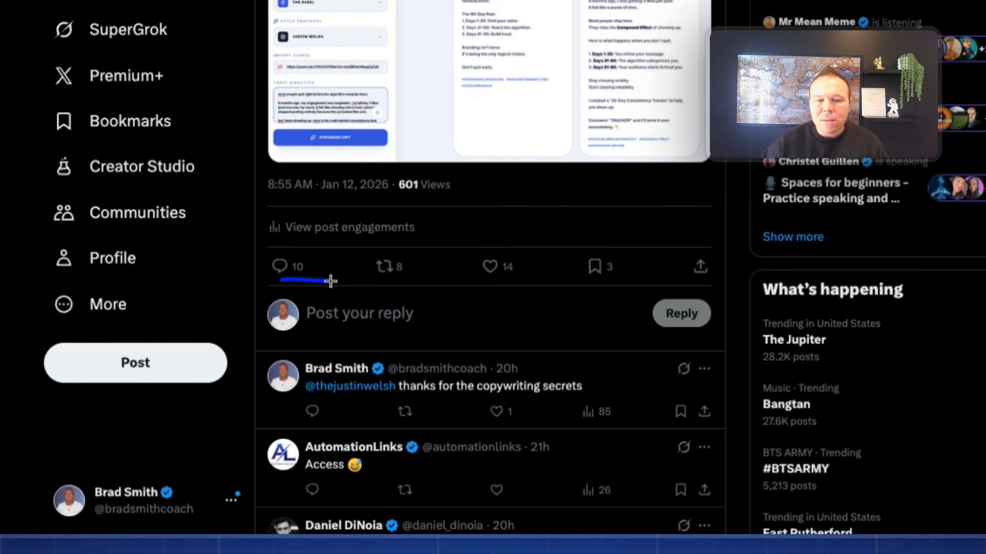
drag(454, 362, 492, 362)
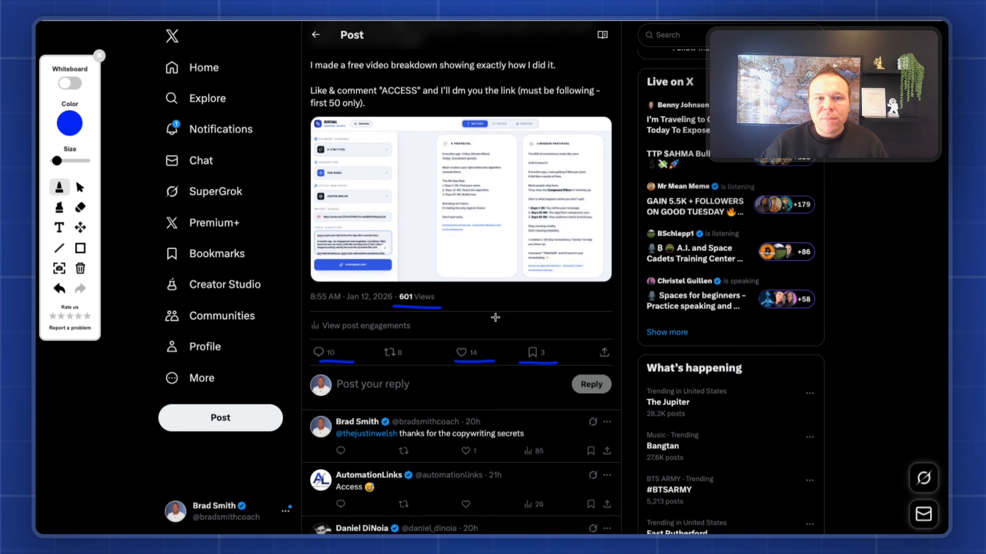
scroll(495, 317, up, 3)
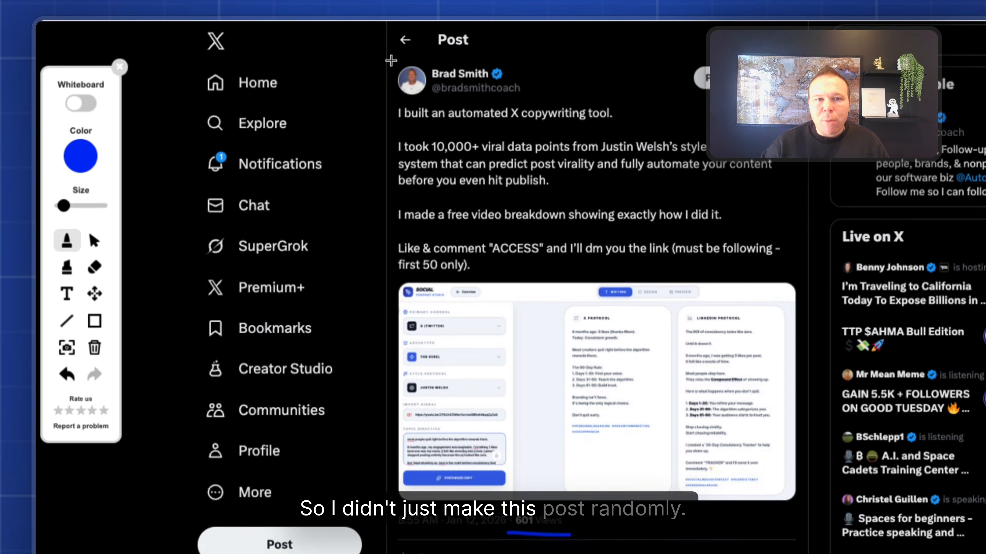
mouse_move(306, 49)
mouse_down()
mouse_move(312, 190)
mouse_move(575, 220)
mouse_move(628, 84)
mouse_move(150, 45)
mouse_up()
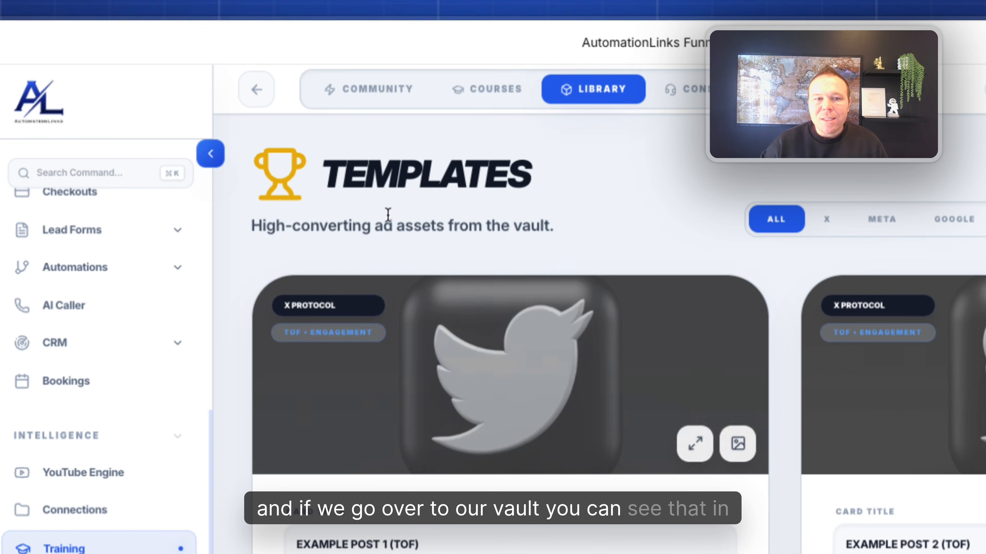
drag(321, 168, 461, 170)
click(459, 171)
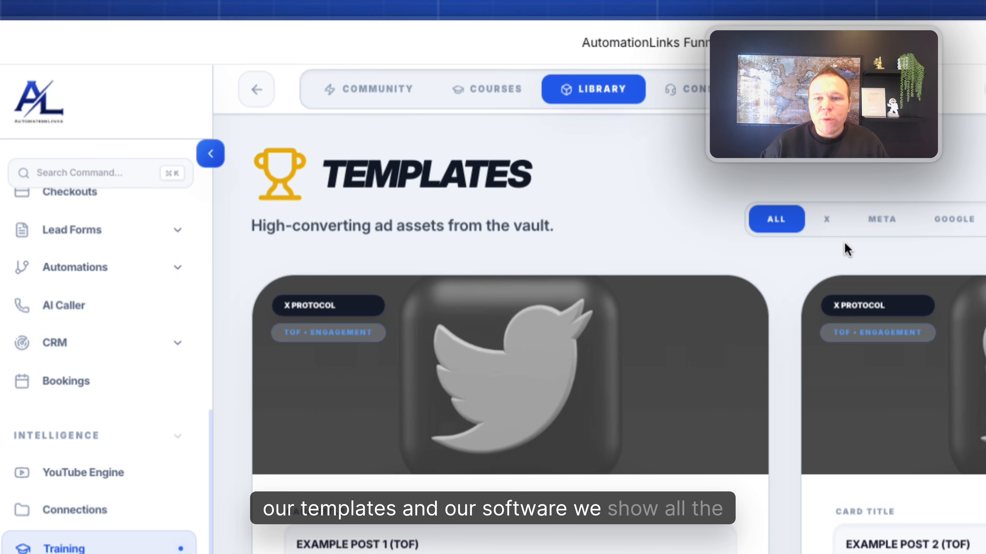
scroll(795, 334, down, 15)
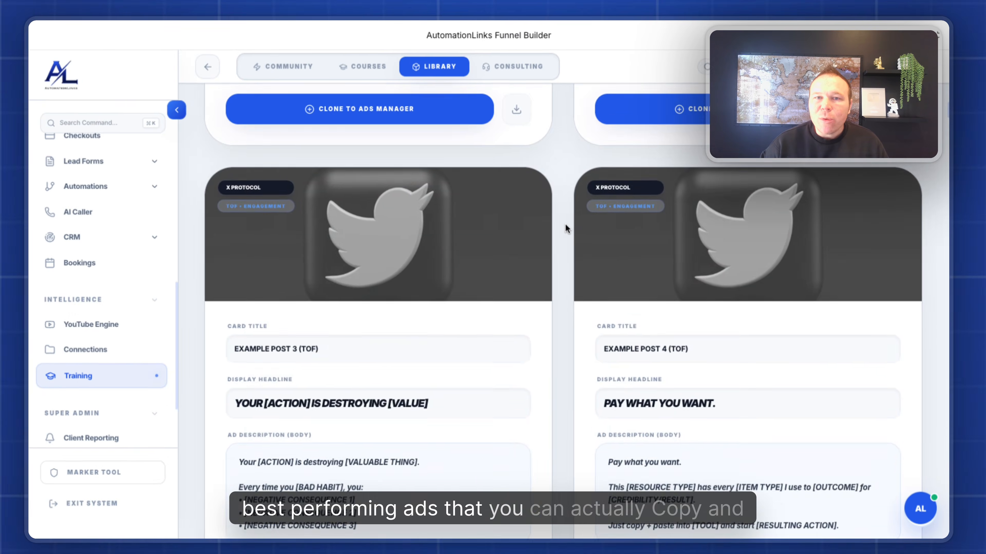
scroll(567, 224, up, 15)
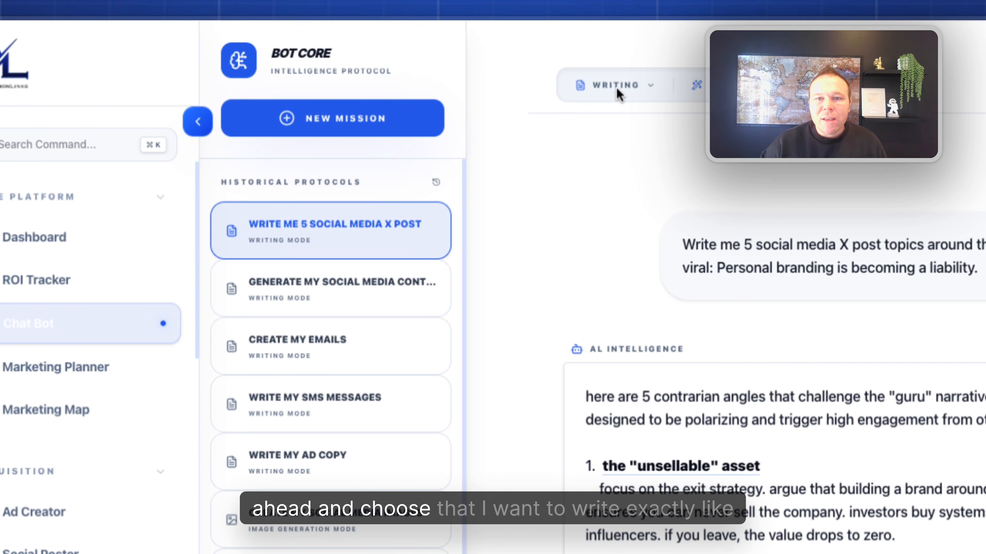
Choose Justin Welsh as the Bot Core chat's writing persona.
click(623, 86)
click(696, 85)
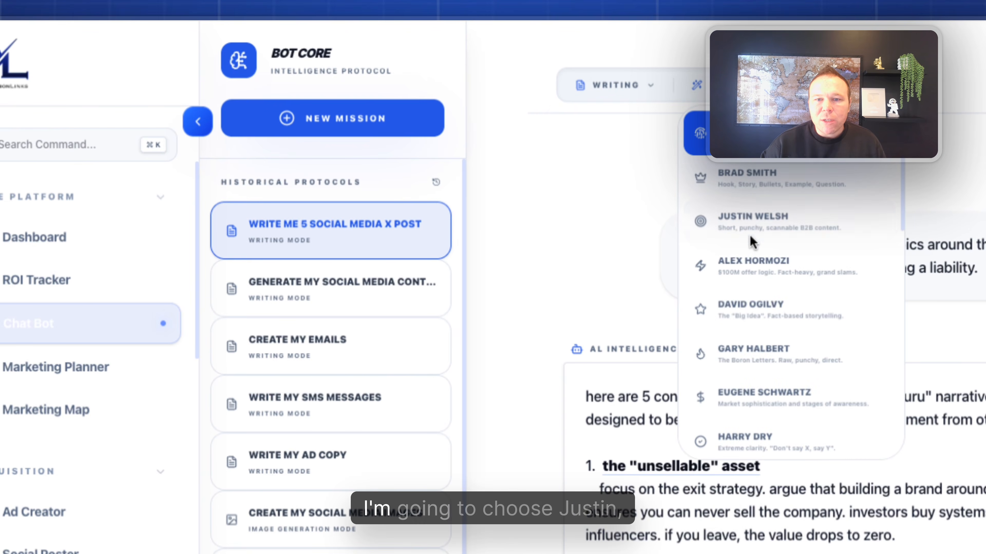
click(748, 219)
Open the Solution awareness levels and highlight the "unsellable" asset angle in the chat.
click(651, 86)
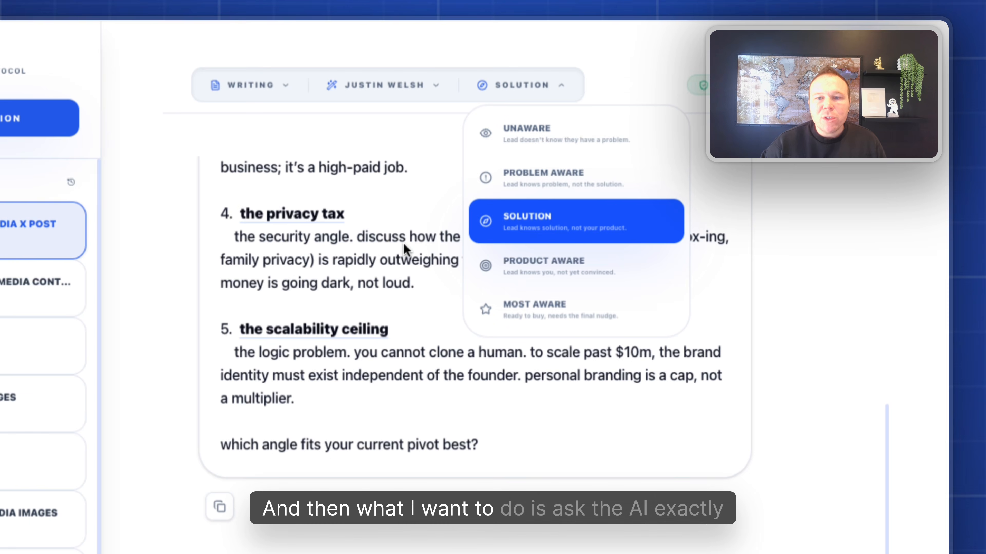
scroll(405, 244, up, 5)
scroll(405, 244, up, 5)
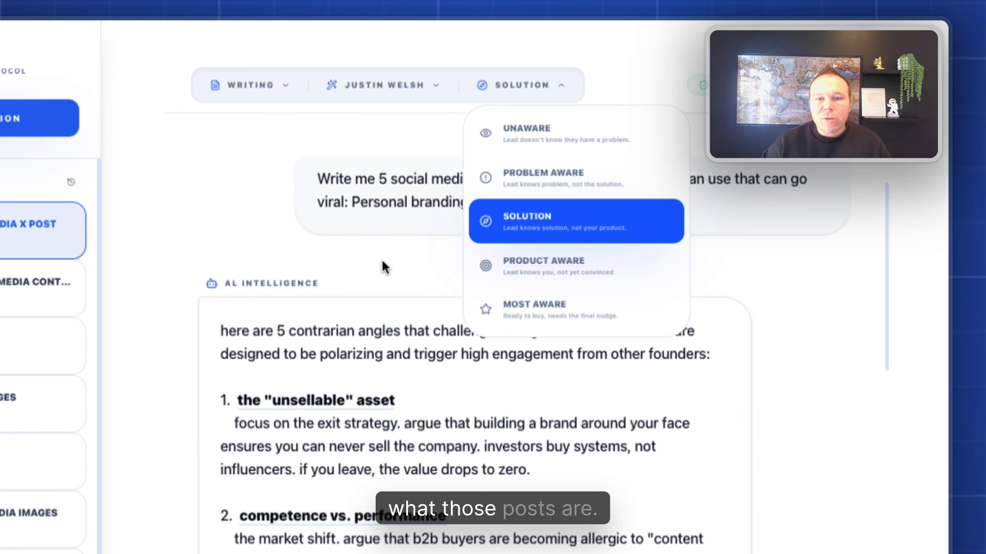
scroll(381, 266, down, 2)
drag(238, 349, 399, 351)
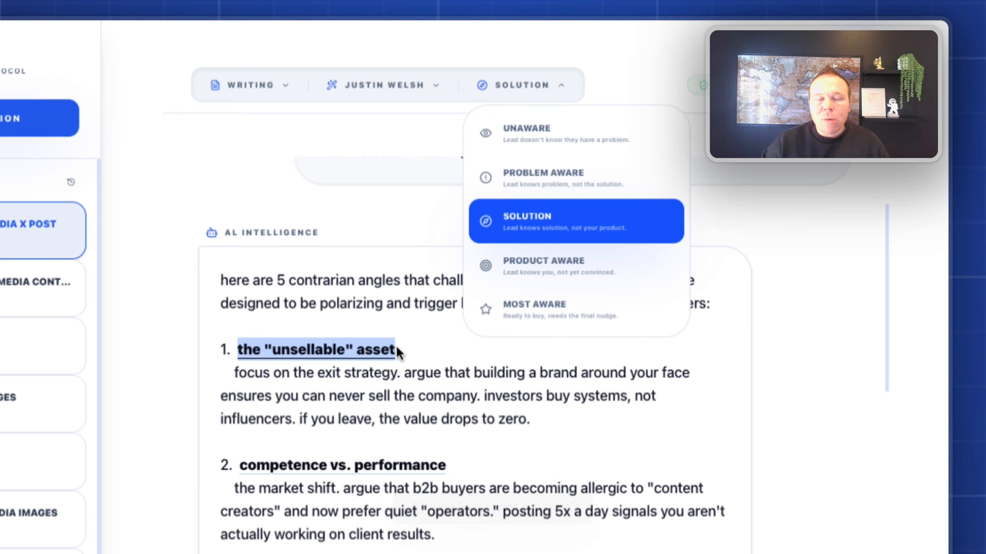
scroll(437, 348, down, 2)
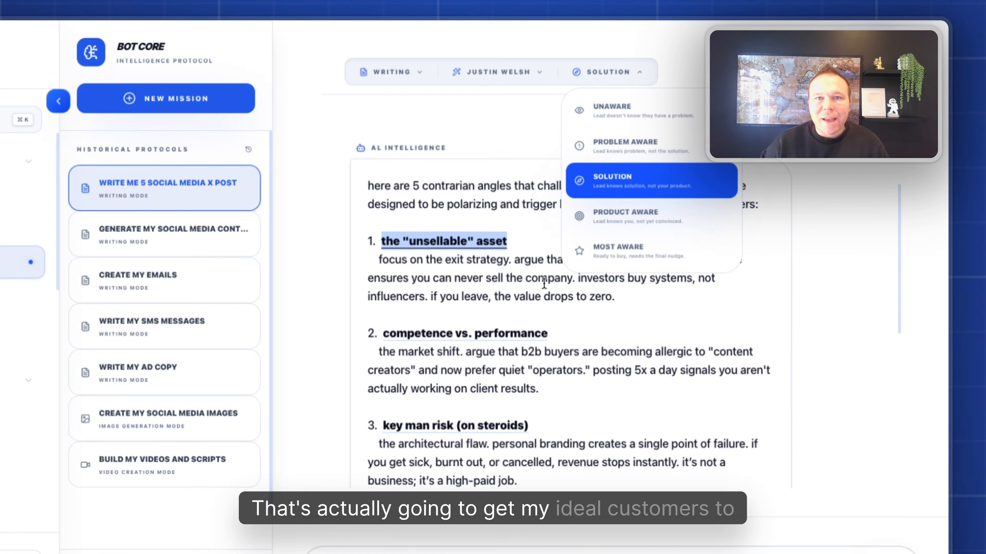
scroll(609, 242, down, 2)
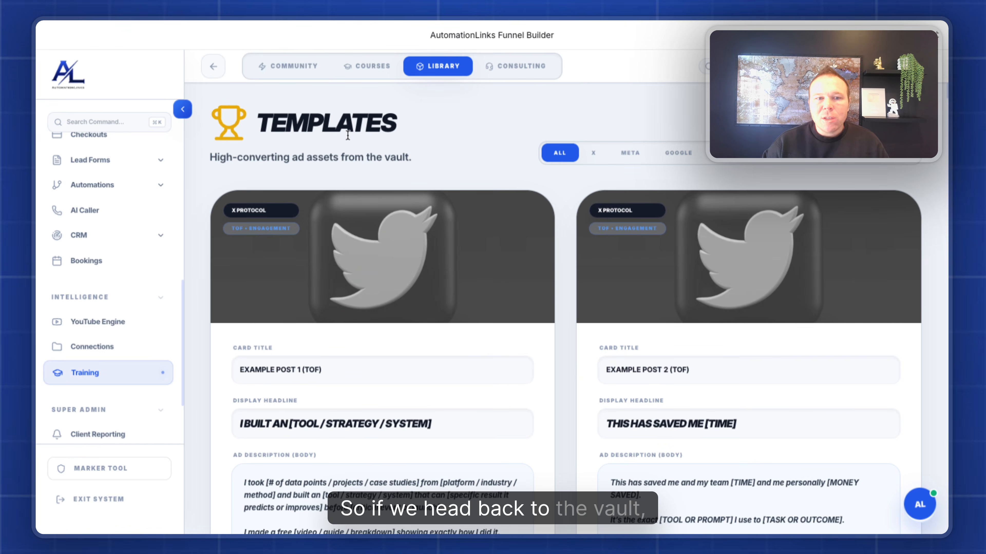
Select the display headline and the full ad description text in the library.
scroll(262, 177, down, 5)
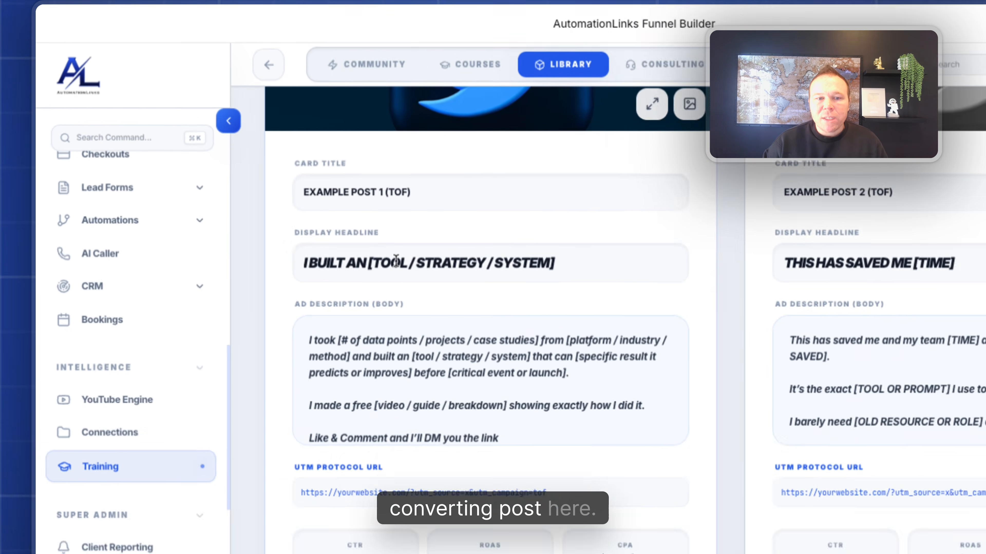
drag(442, 217, 371, 217)
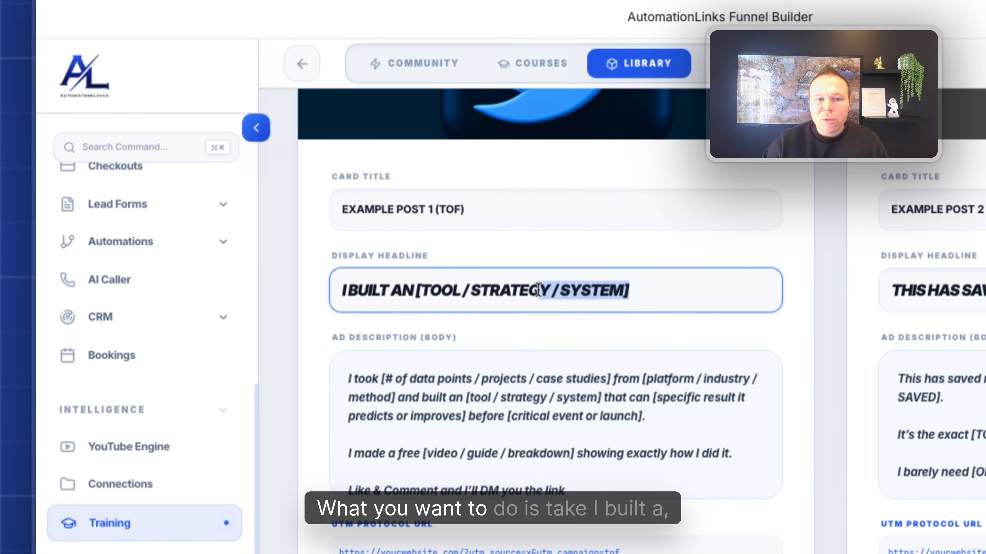
drag(538, 289, 335, 288)
scroll(452, 323, down, 2)
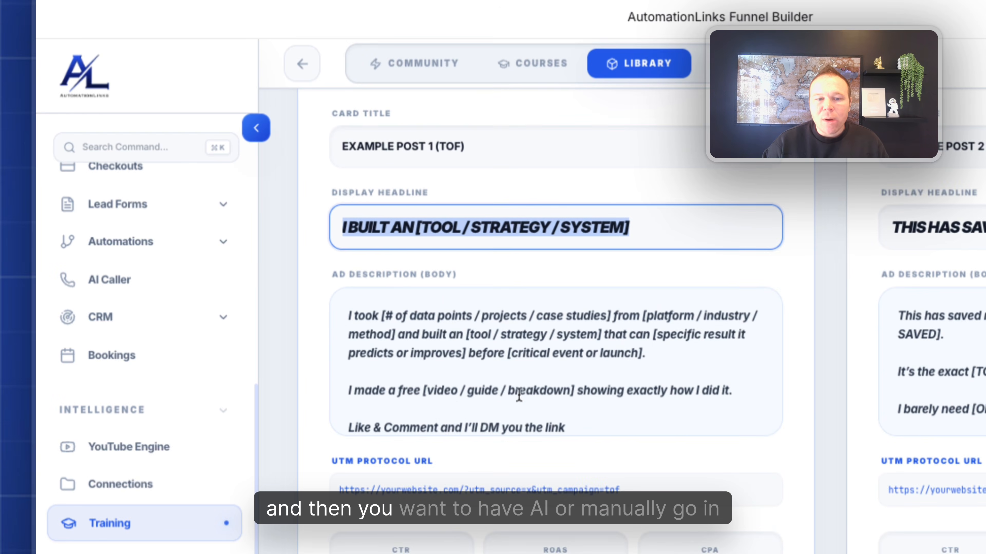
drag(606, 428, 362, 344)
drag(272, 138, 230, 113)
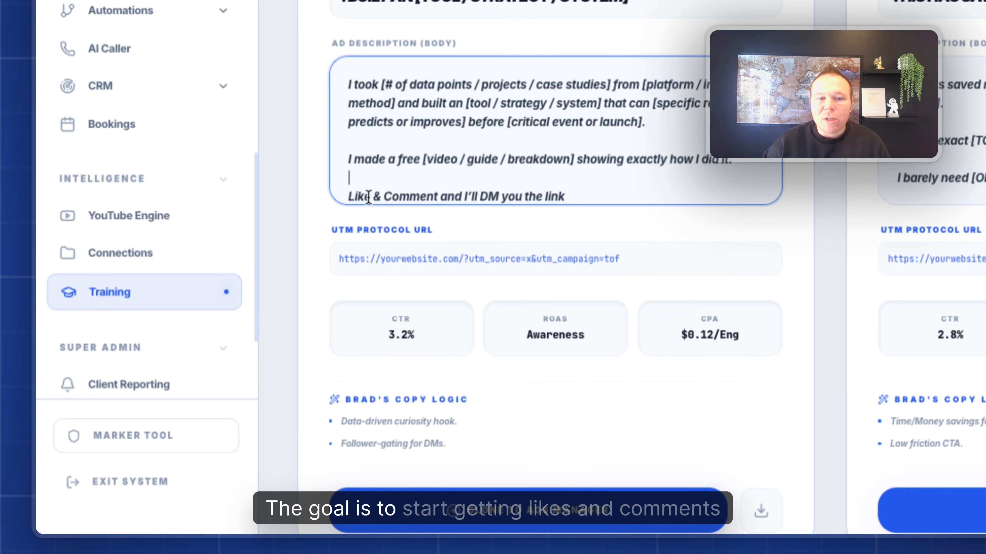
drag(254, 309, 362, 313)
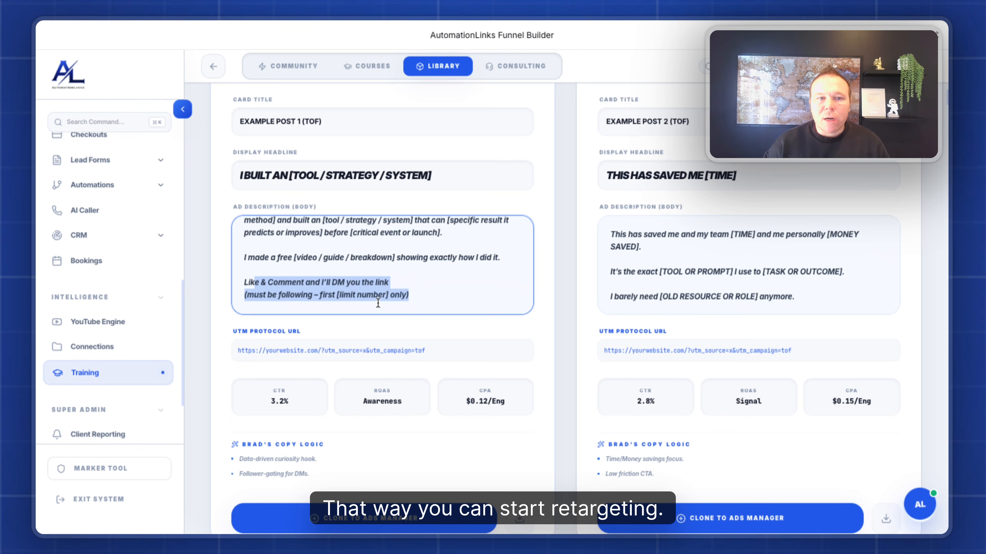
Focus the Example Post 1 and 2 titles, then scroll down to Example Posts 5 and 6.
scroll(378, 304, up, 4)
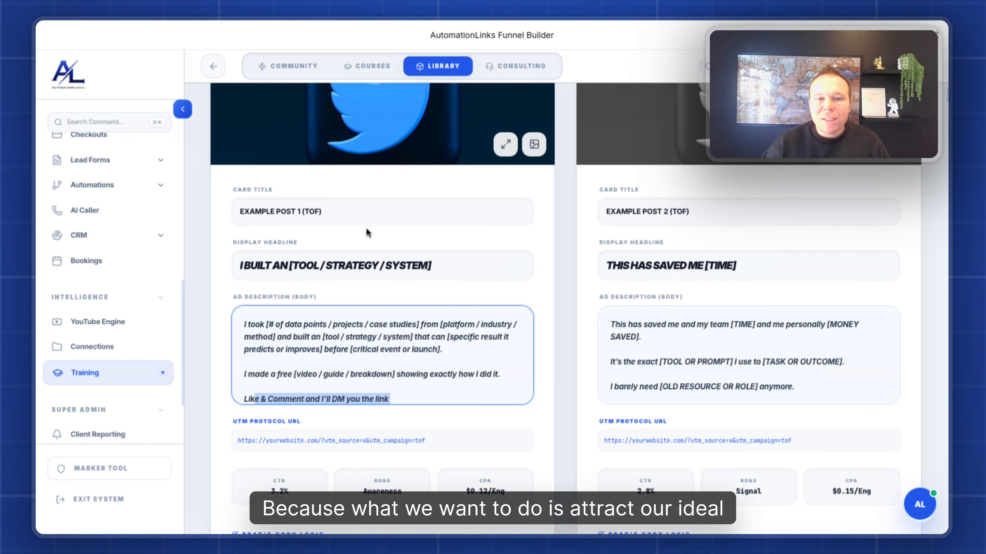
click(335, 214)
click(605, 210)
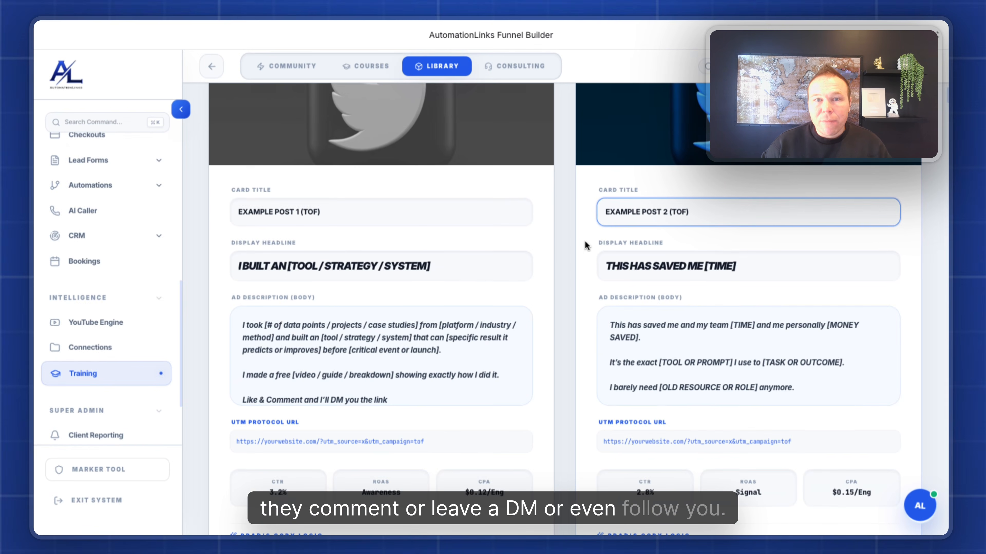
scroll(575, 250, down, 10)
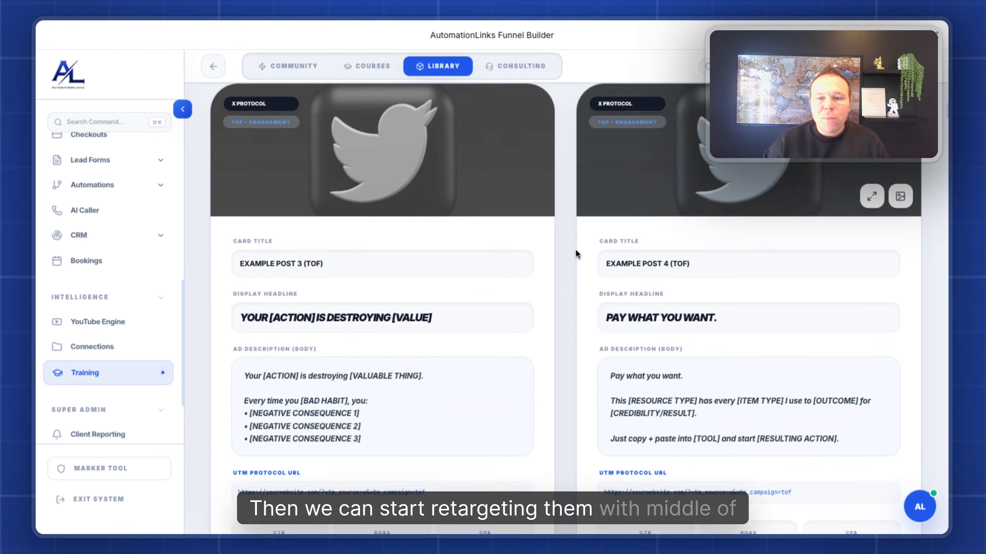
scroll(575, 249, down, 10)
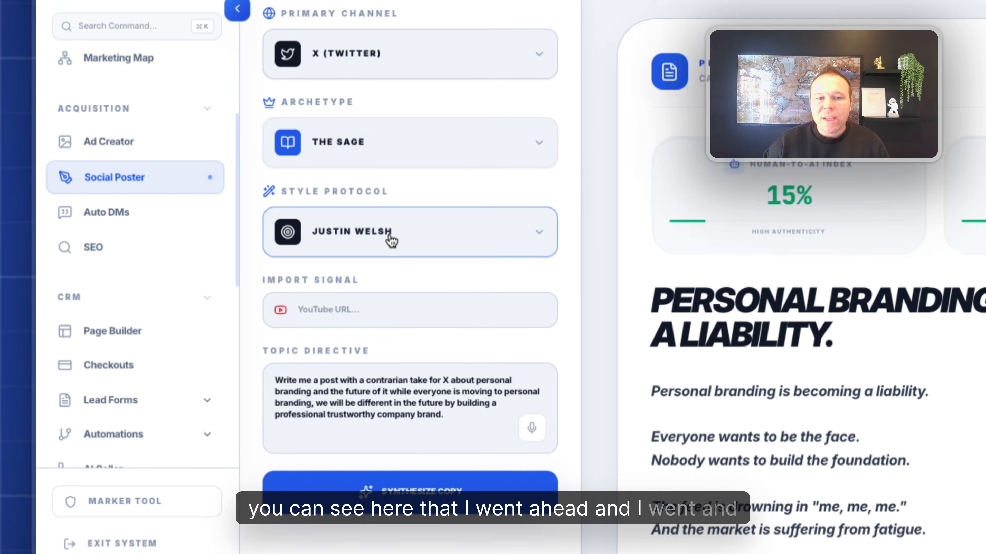
Check the writing style and primary channel dropdowns in Social Poster, leaving both unchanged.
click(306, 272)
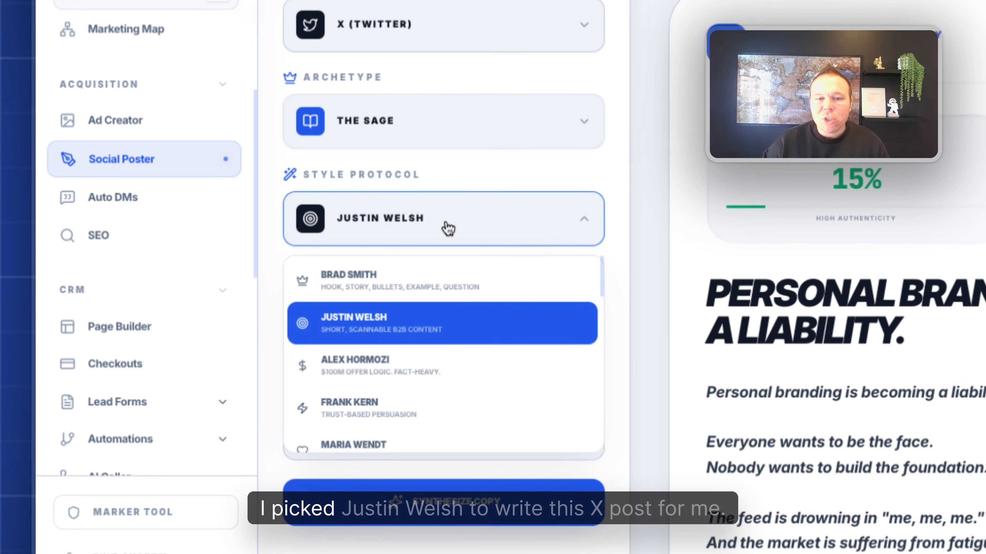
click(502, 39)
click(501, 38)
scroll(491, 326, down, 3)
click(561, 220)
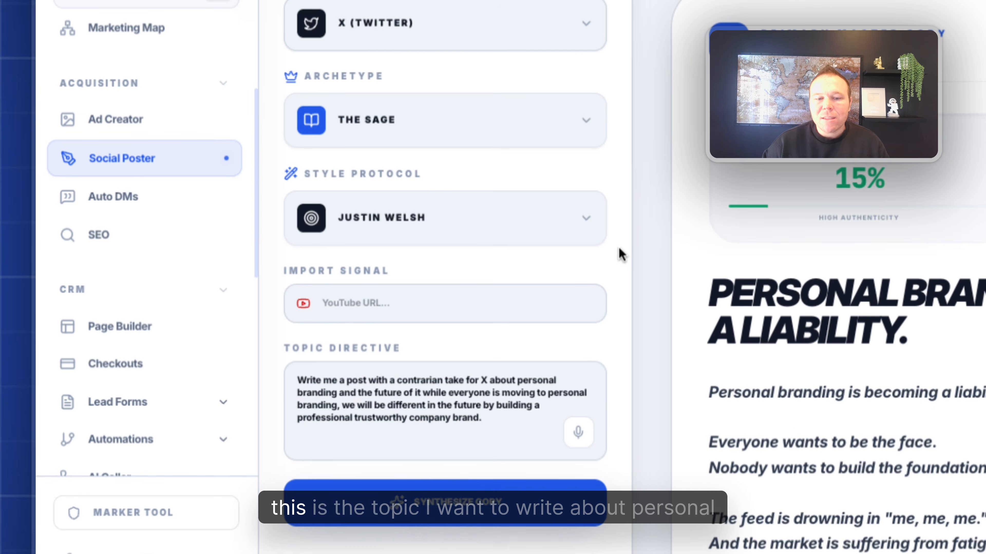
Highlight the topic directive, the 15% human-to-AI score and the 92% virality score.
drag(485, 419, 378, 377)
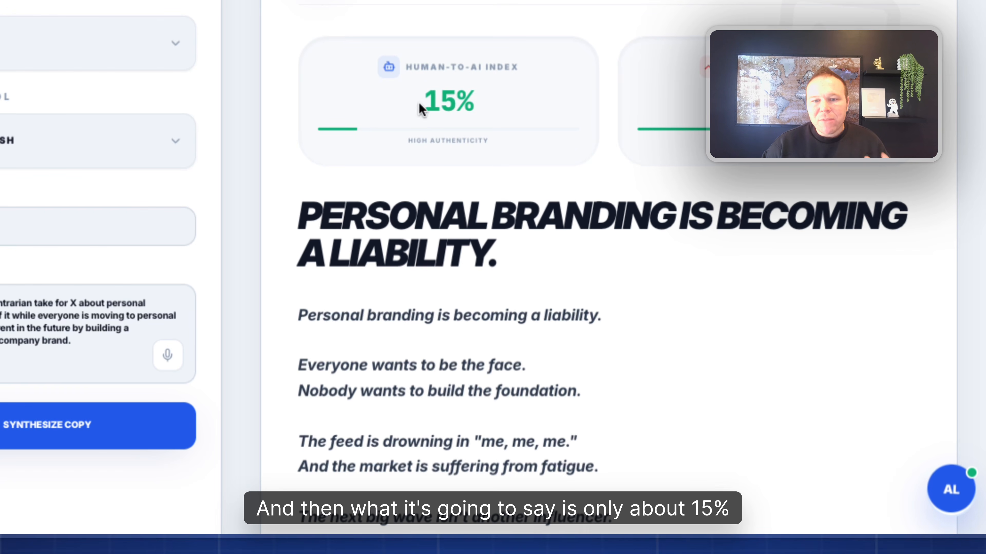
drag(419, 104, 492, 108)
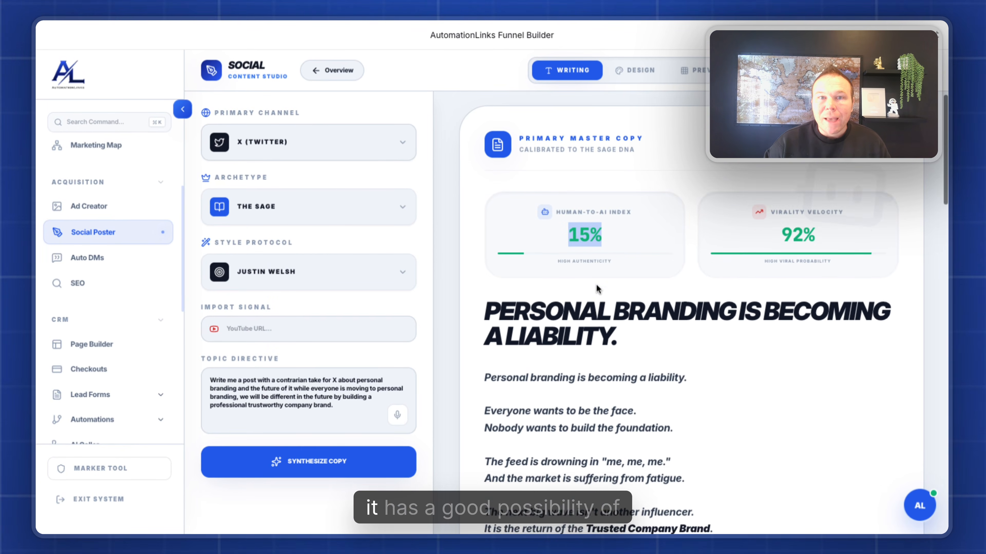
drag(753, 233, 822, 239)
click(824, 239)
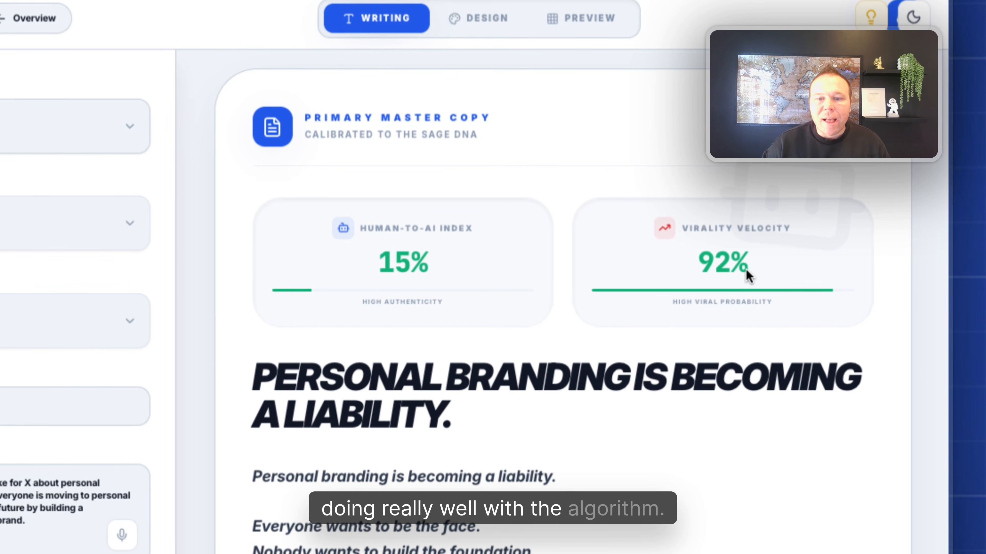
Highlight the X PROTOCOL heading and select the X version of the post.
scroll(440, 394, down, 20)
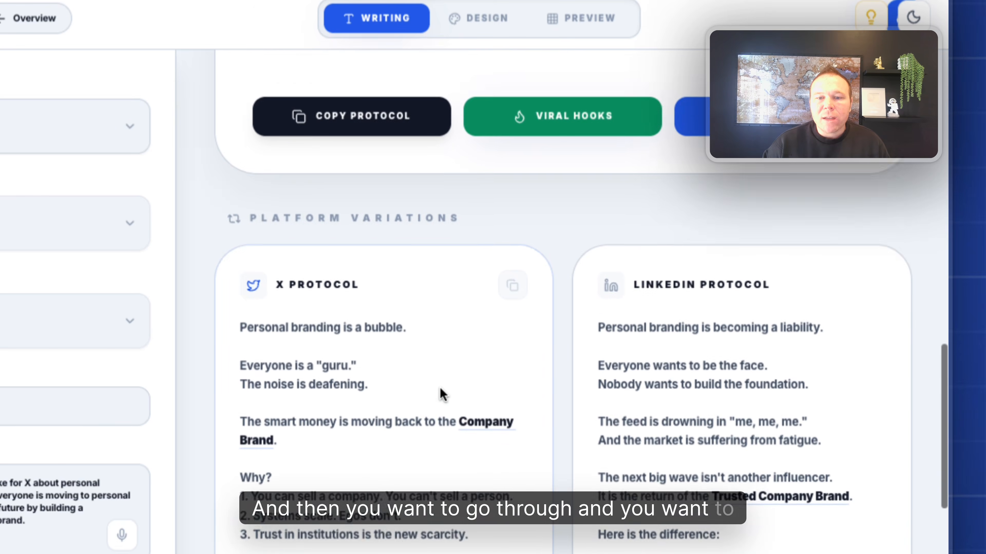
drag(273, 216, 390, 233)
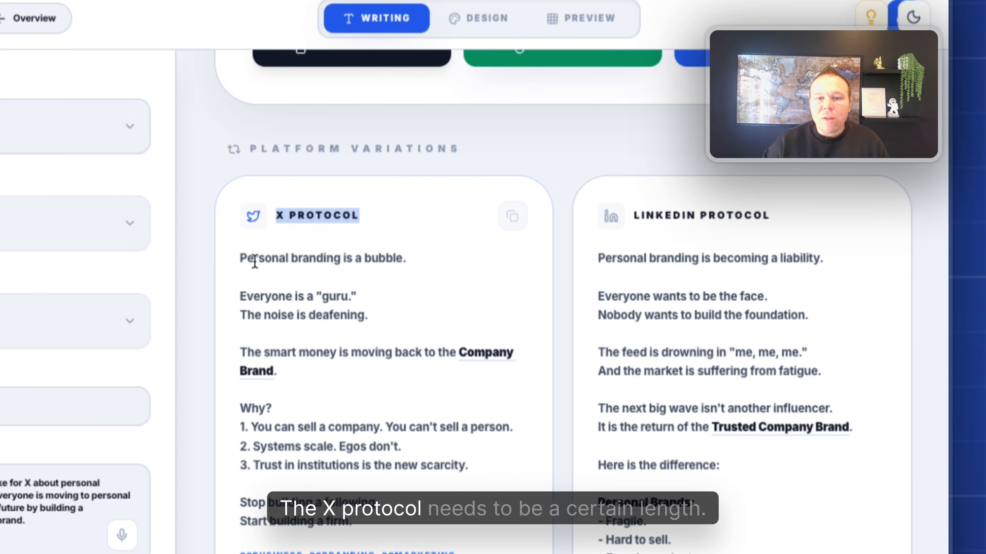
drag(242, 256, 400, 521)
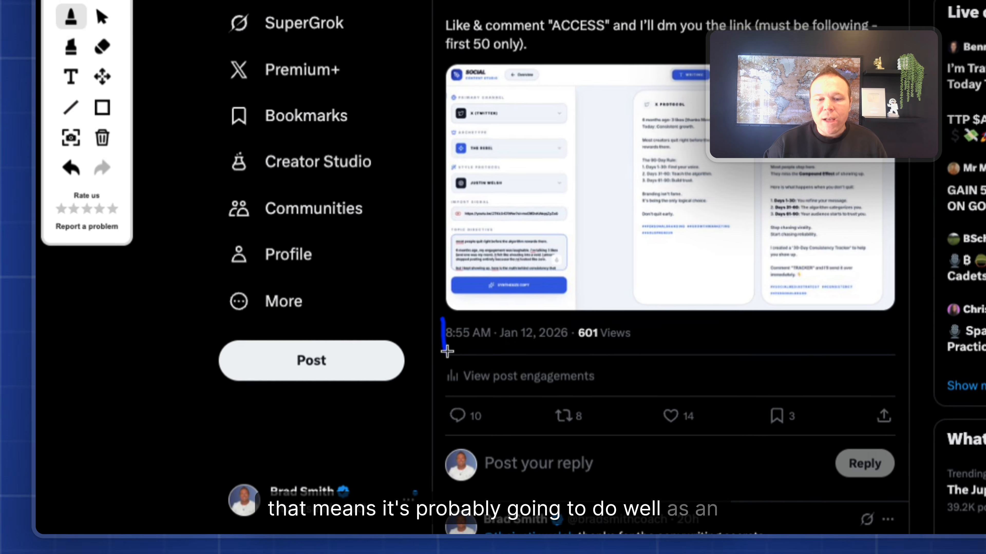
Scroll the published X post's page to show its views, likes and replies.
mouse_move(311, 408)
mouse_down()
mouse_move(344, 395)
mouse_move(313, 388)
mouse_up()
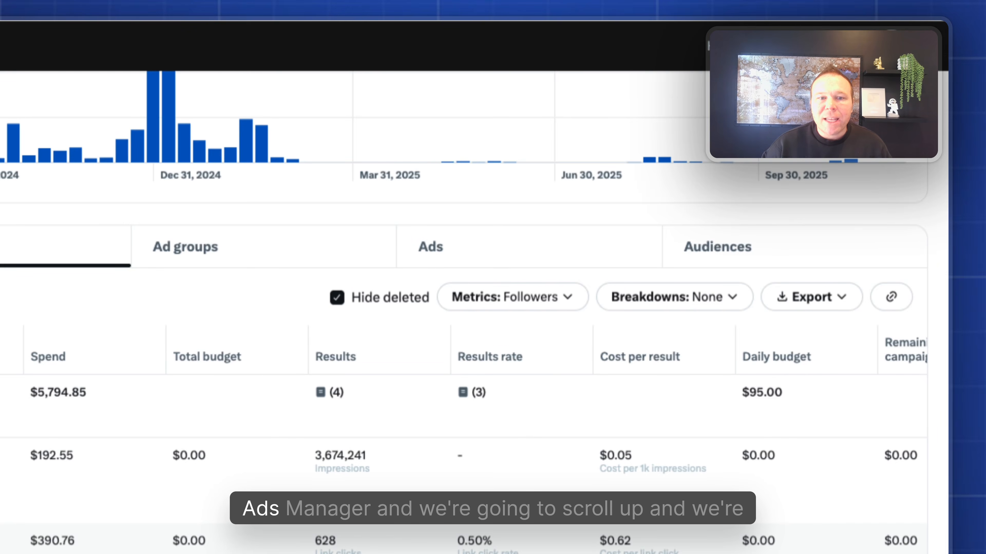
Pick Reach as the campaign objective, name the campaign TOF, and continue to ad group settings.
scroll(504, 233, up, 6)
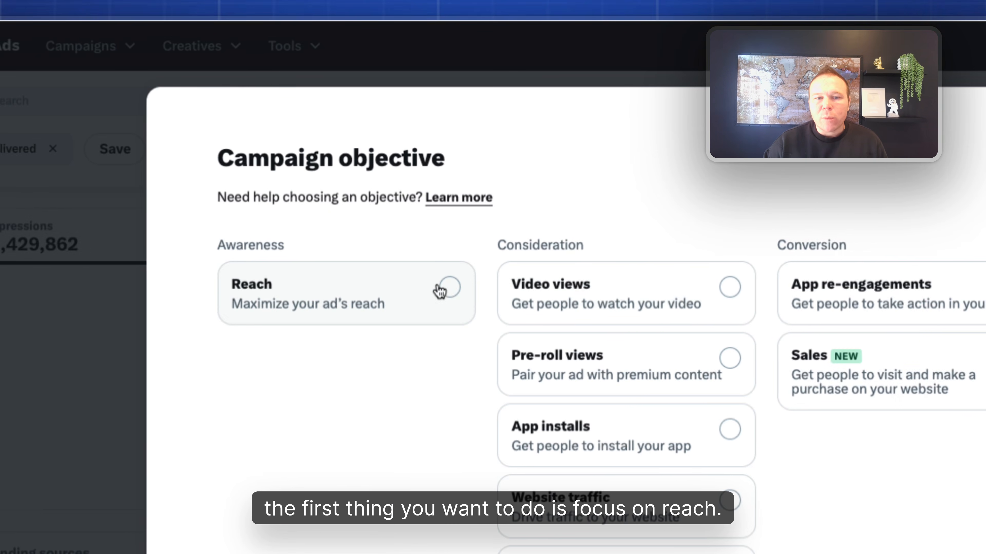
click(393, 287)
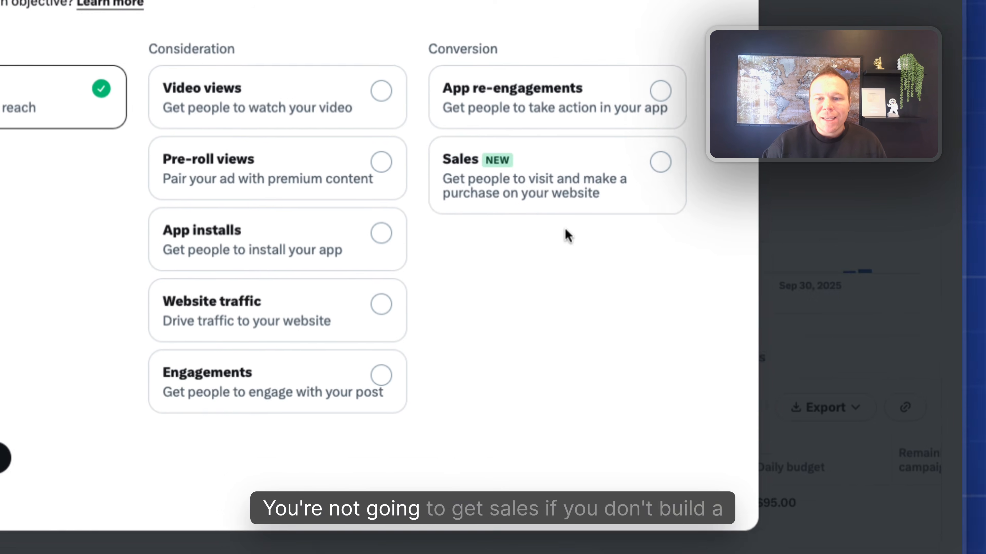
drag(451, 160, 489, 255)
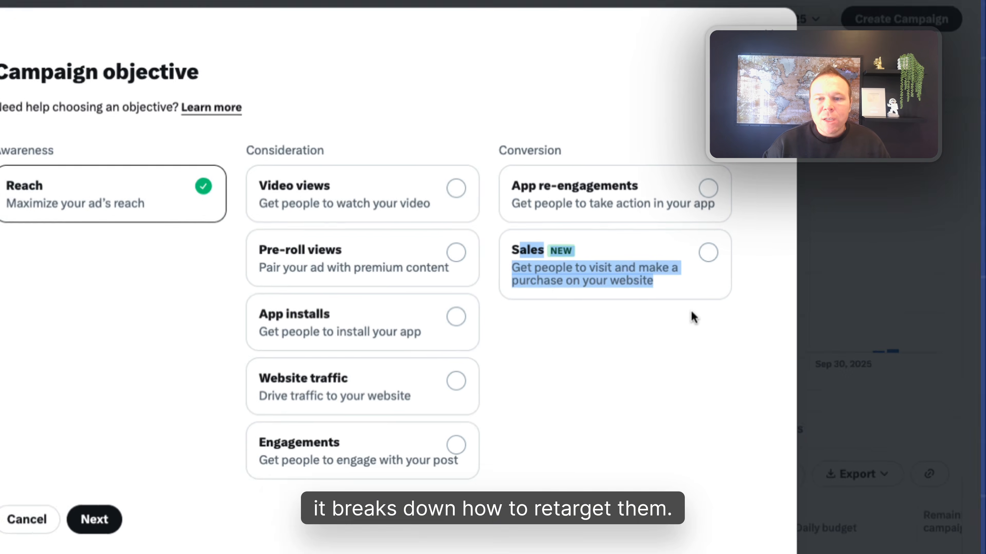
click(732, 290)
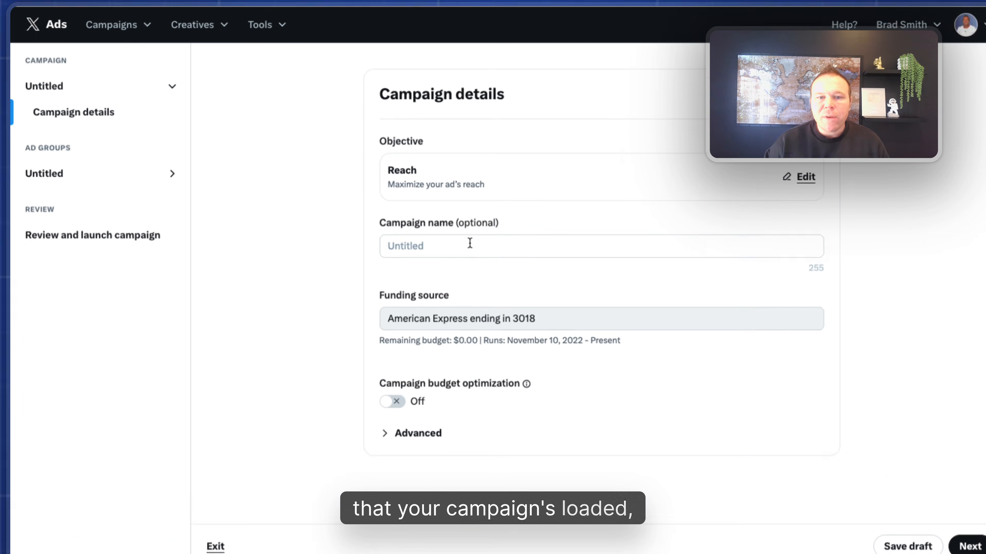
click(469, 238)
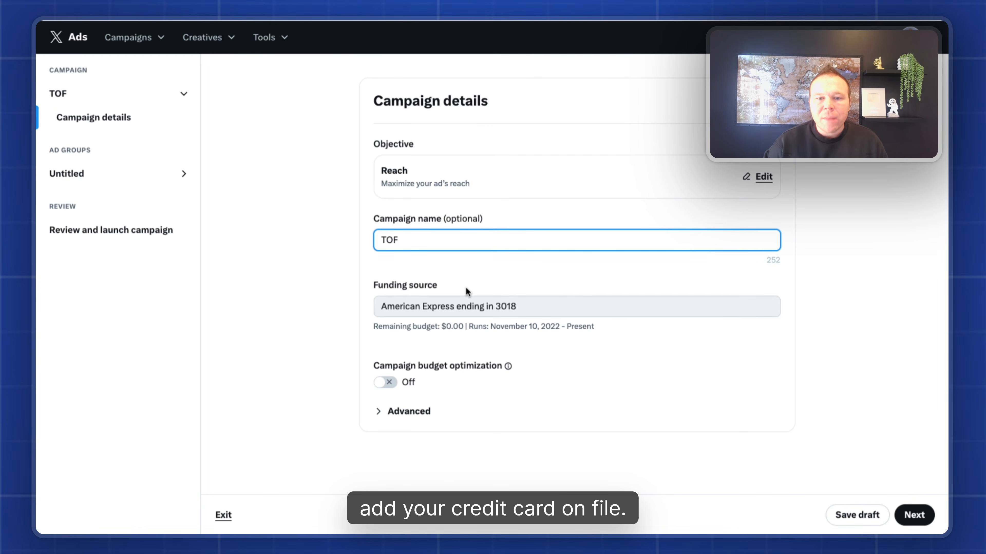
drag(417, 240, 360, 240)
key(ctrl+c)
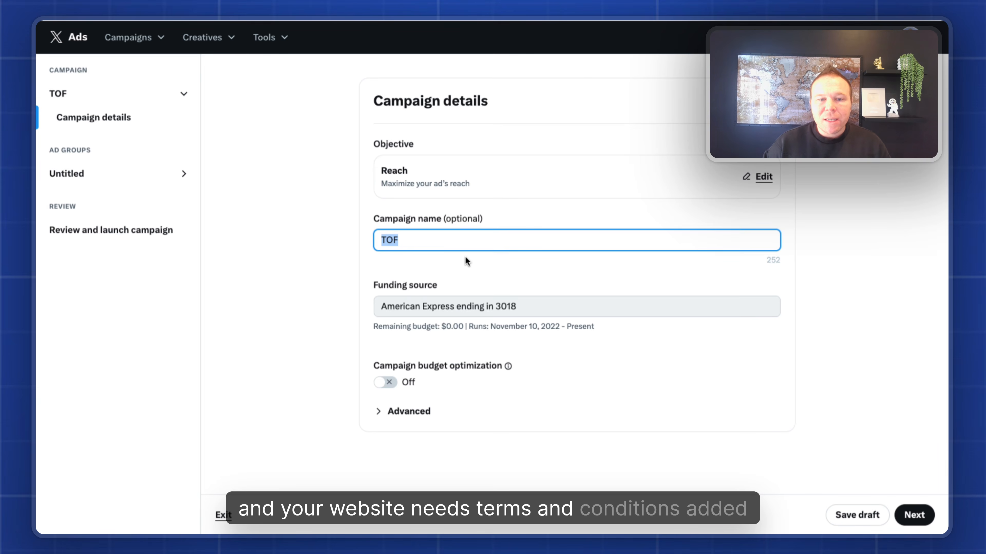
click(925, 509)
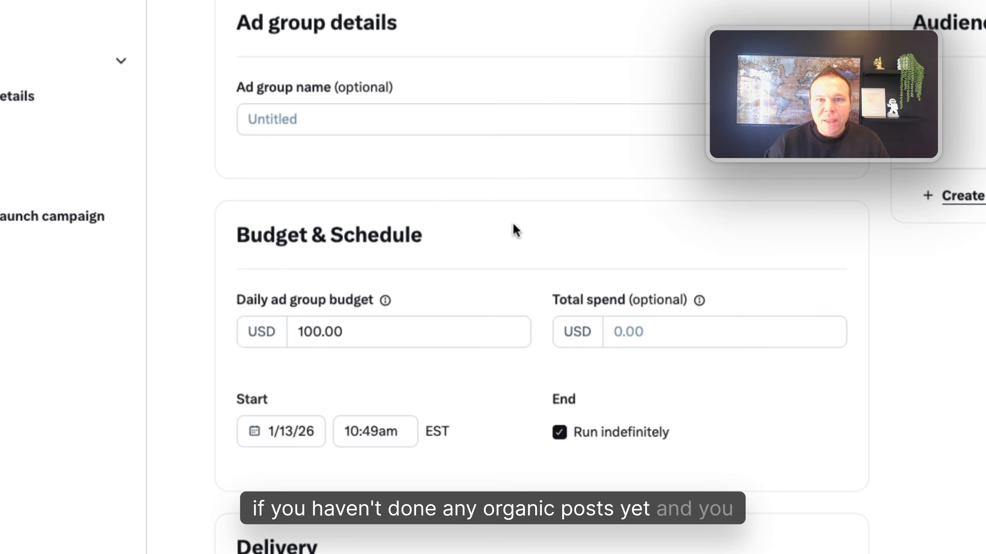
Name the ad group TOF and change its daily budget from 100 to 5.00 USD.
click(376, 121)
key(ctrl+v)
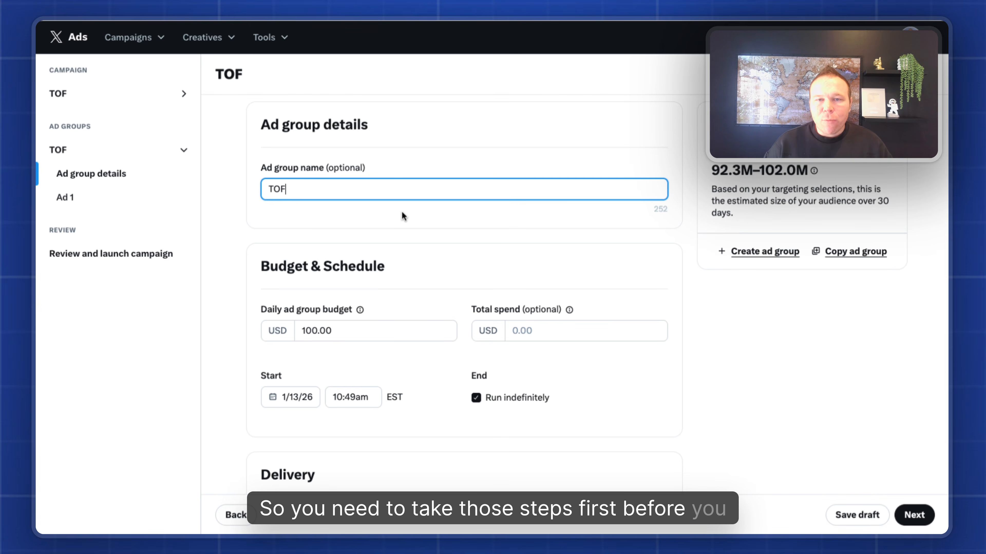
scroll(401, 216, down, 4)
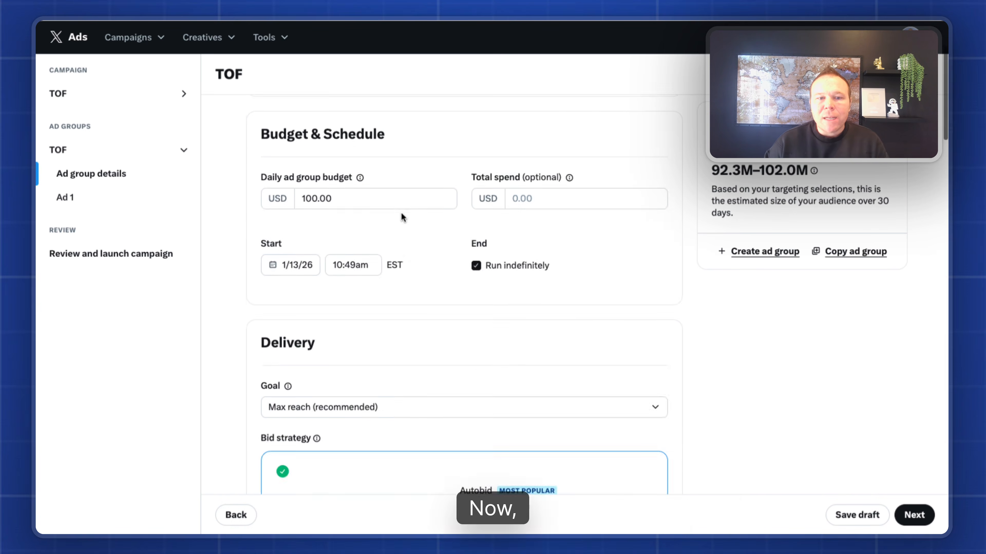
double_click(301, 201)
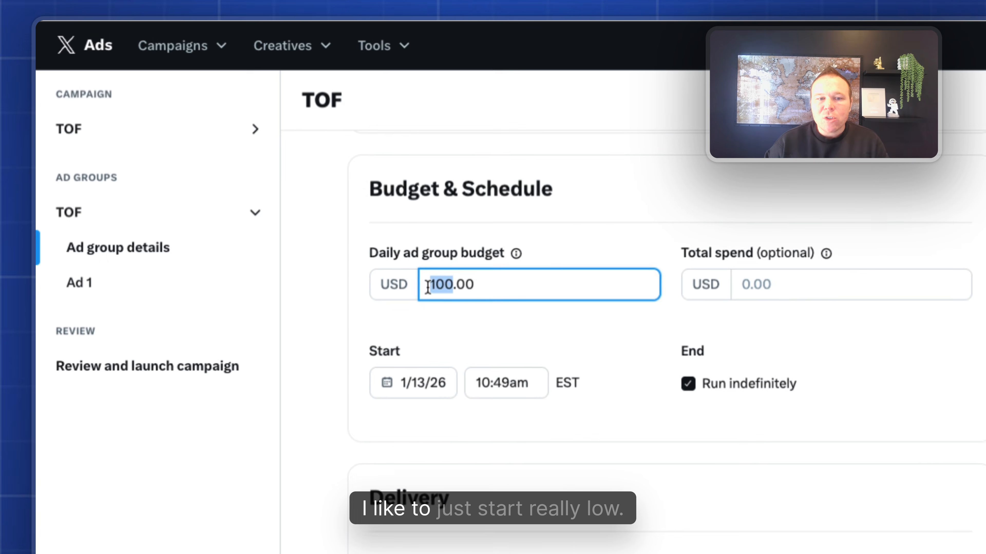
text(5)
click(502, 320)
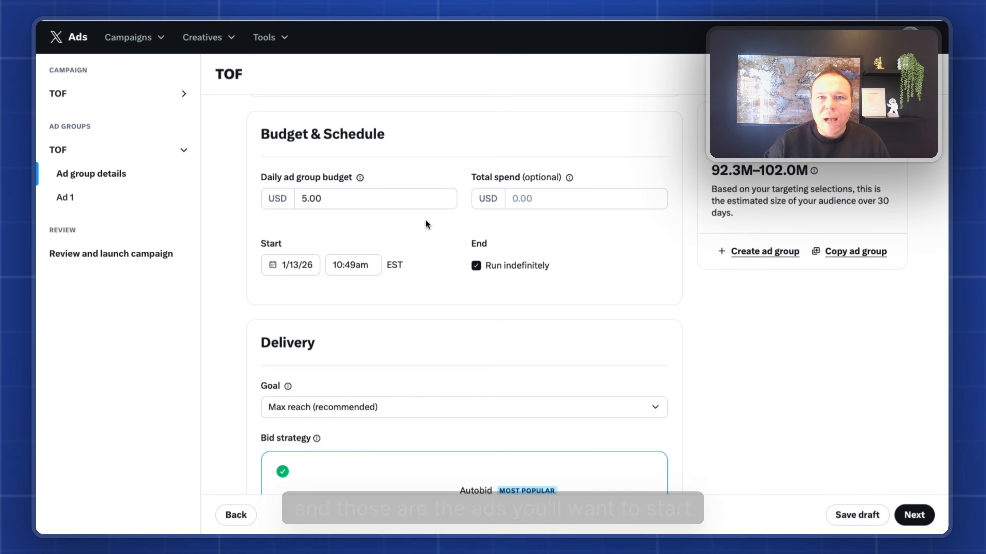
Confirm Max reach as the delivery goal, then scroll down toward Placements.
scroll(425, 220, down, 5)
click(349, 200)
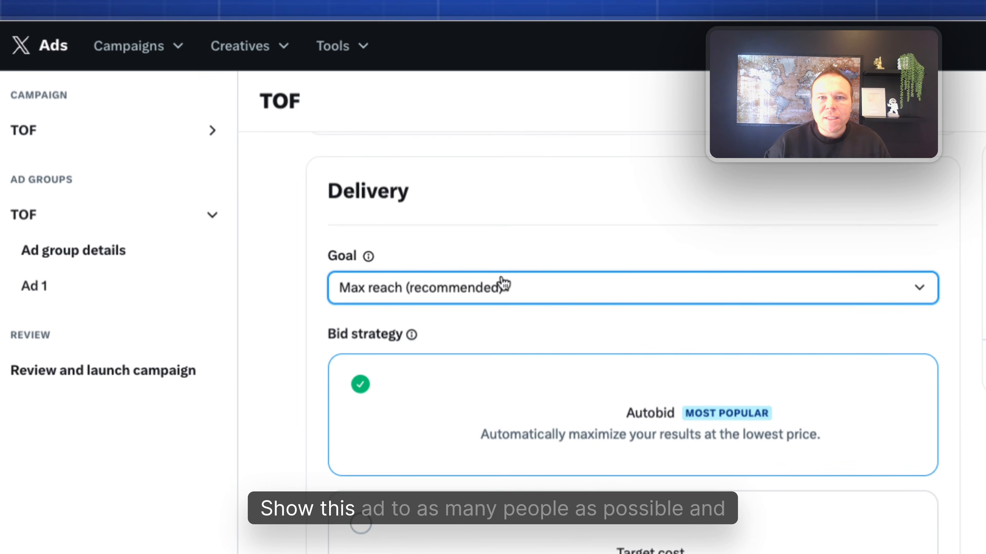
scroll(502, 283, down, 10)
scroll(504, 290, down, 8)
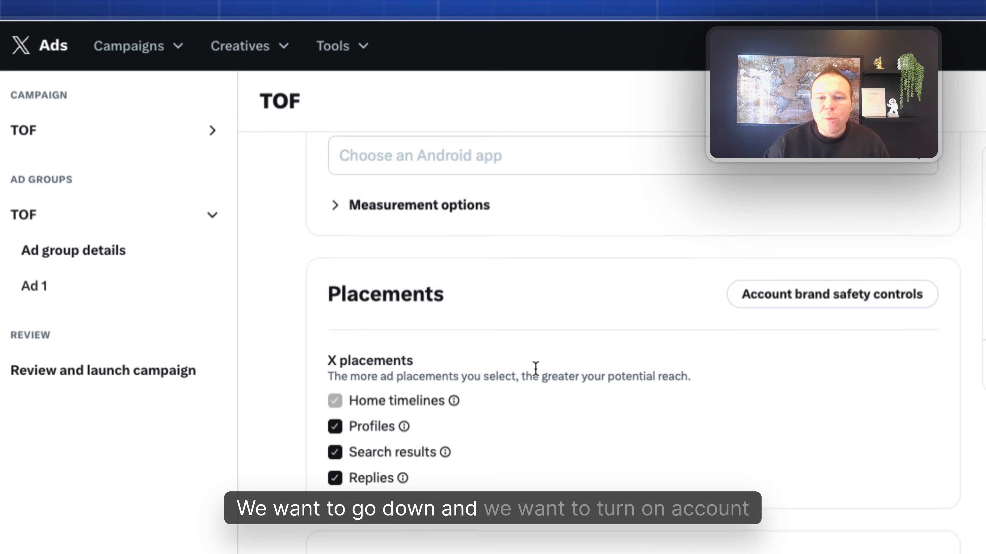
Review the account's brand safety settings.
click(875, 296)
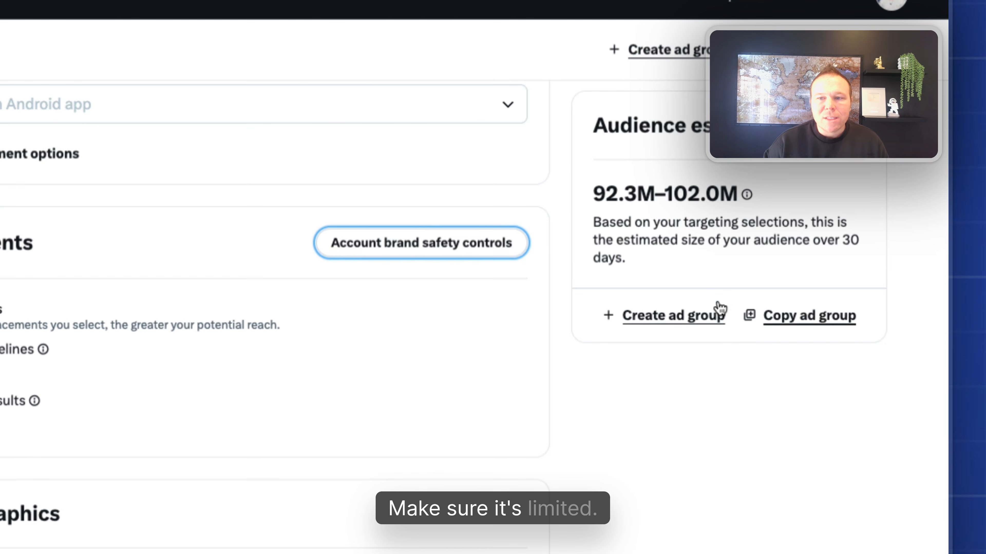
scroll(380, 311, down, 4)
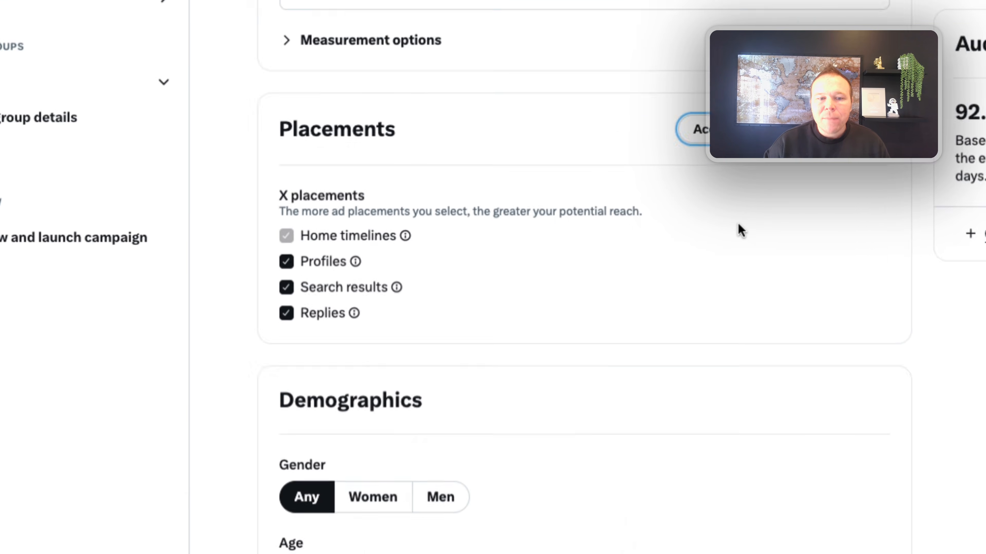
drag(521, 221, 389, 53)
click(508, 68)
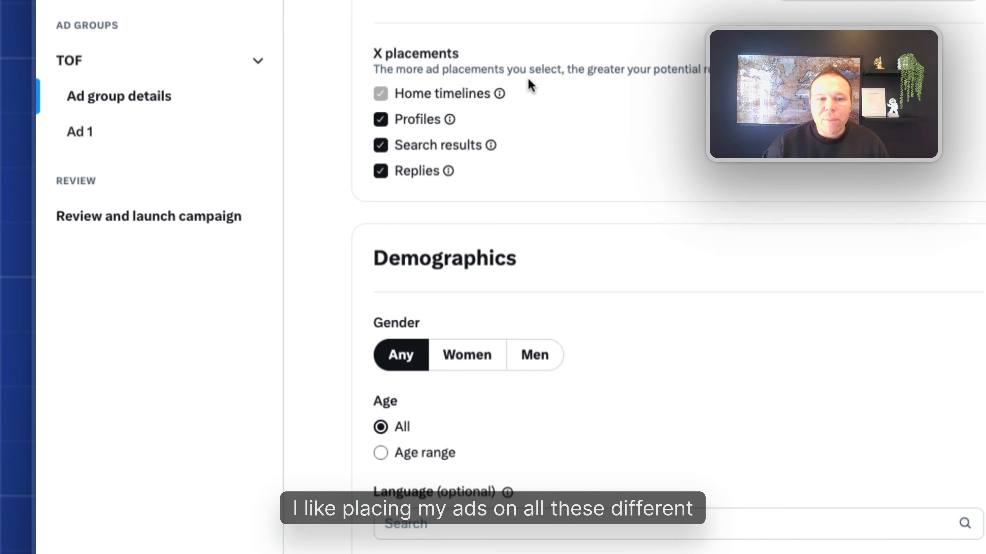
scroll(570, 189, down, 8)
Restrict the audience to the age range 21 to 54.
click(382, 111)
click(431, 149)
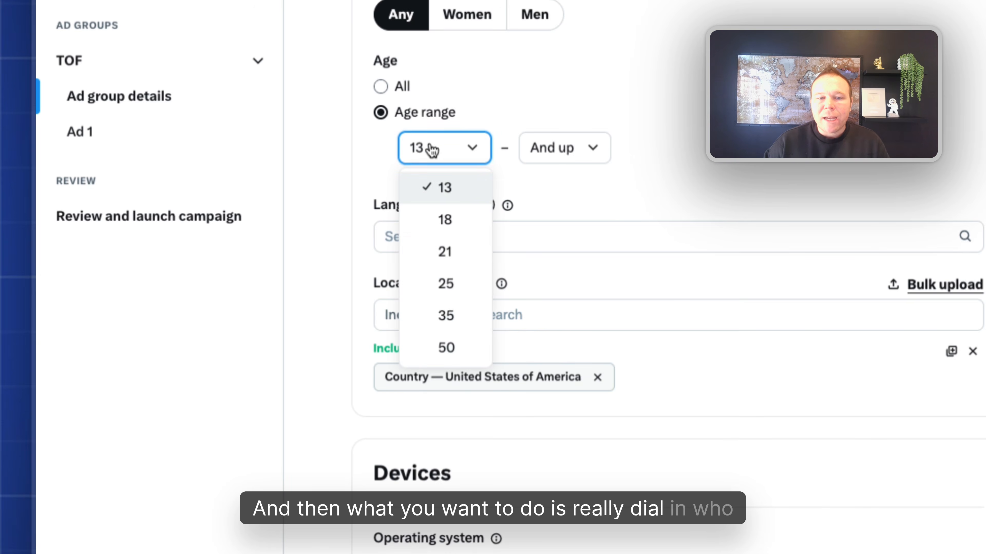
click(445, 253)
click(564, 149)
click(567, 252)
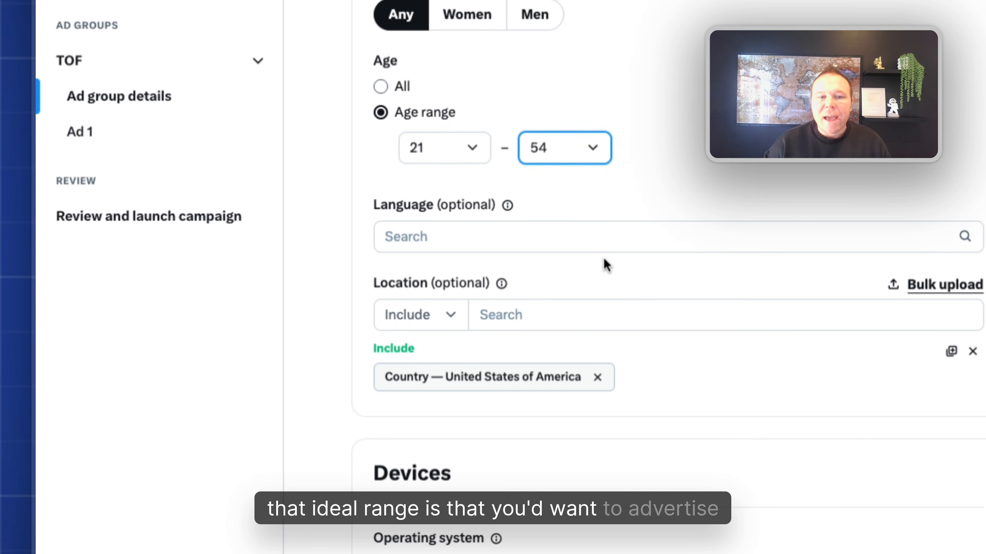
Add English (en) as the audience language.
scroll(594, 252, down, 2)
click(550, 180)
text(eng)
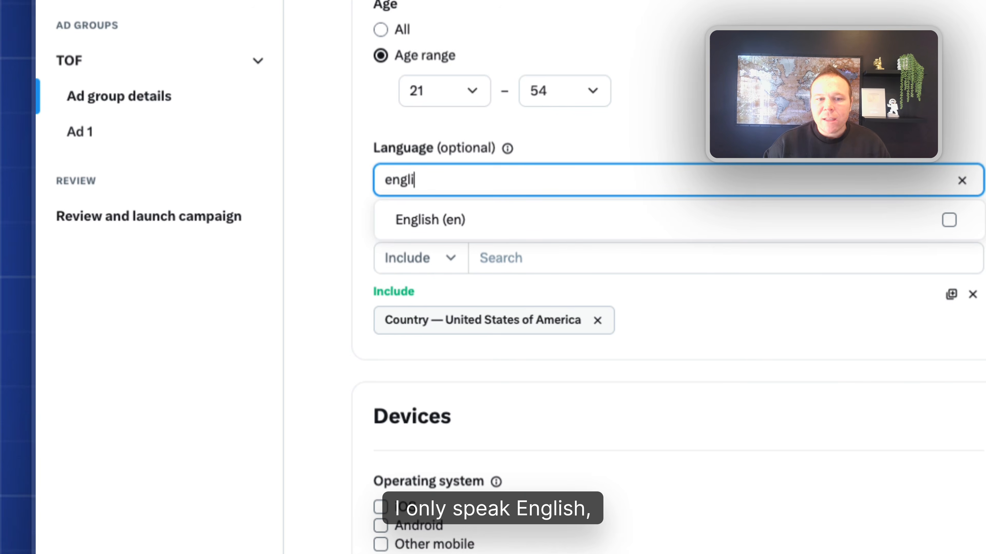
text(li)
click(544, 225)
click(566, 261)
Add Country — Canada to the targeted locations alongside the United States.
scroll(565, 260, down, 2)
click(561, 240)
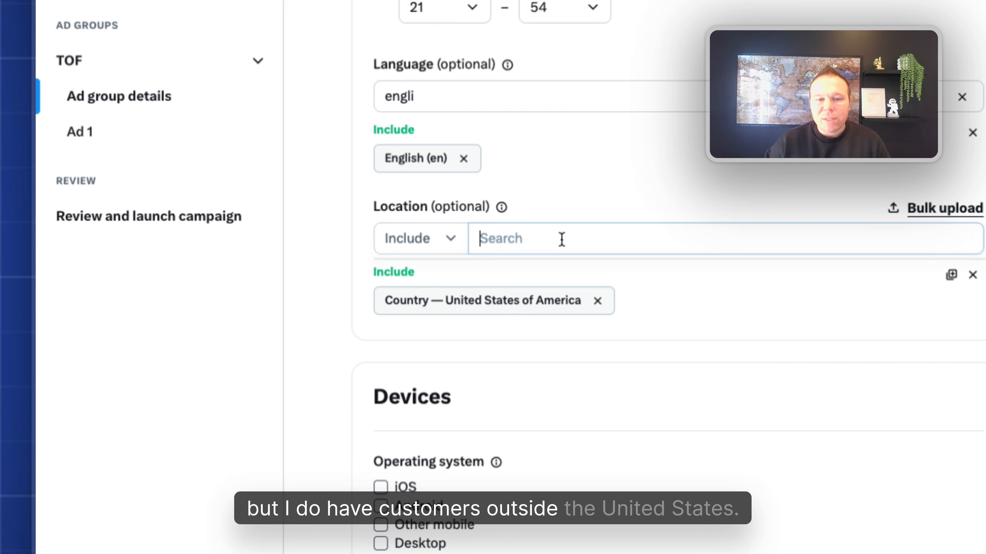
text(canada)
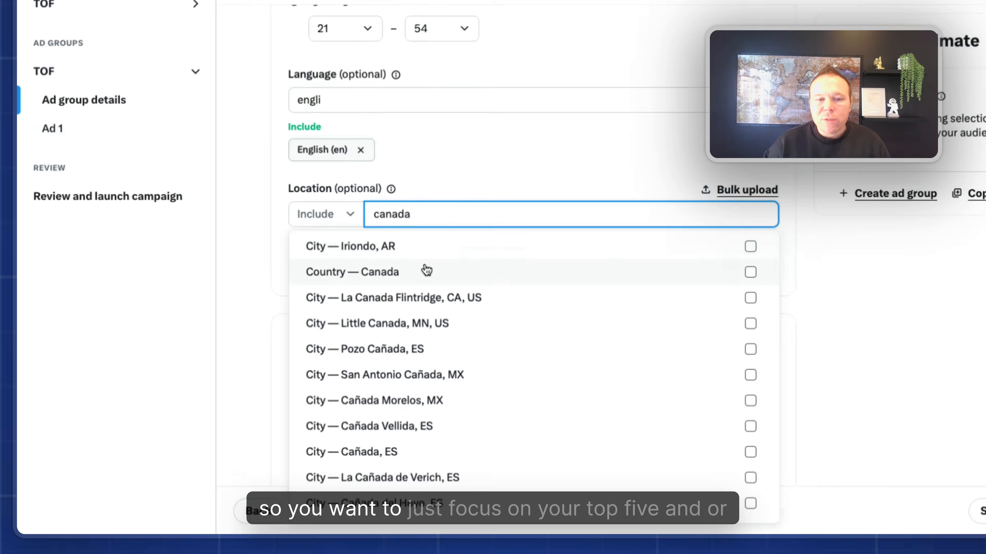
click(427, 270)
click(476, 187)
scroll(476, 187, down, 3)
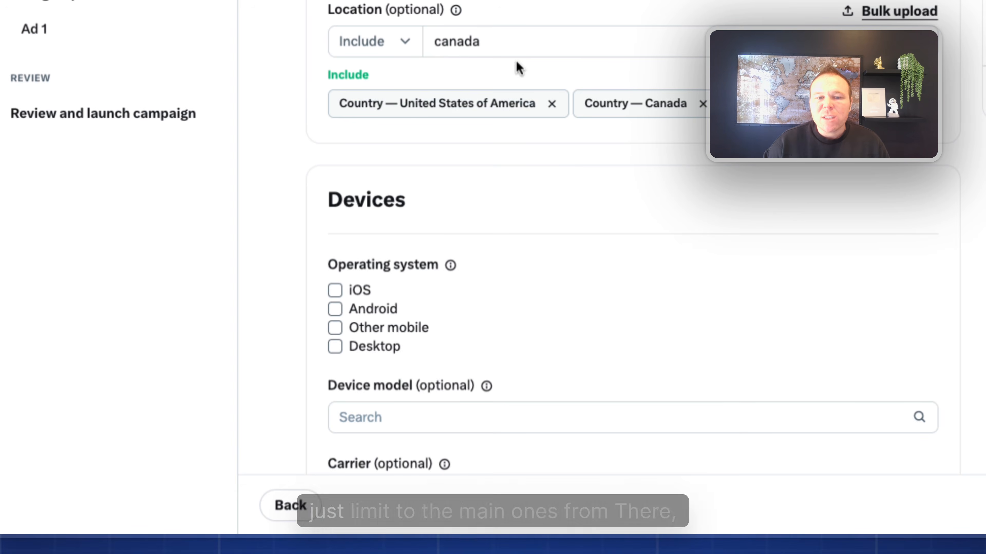
scroll(582, 175, down, 5)
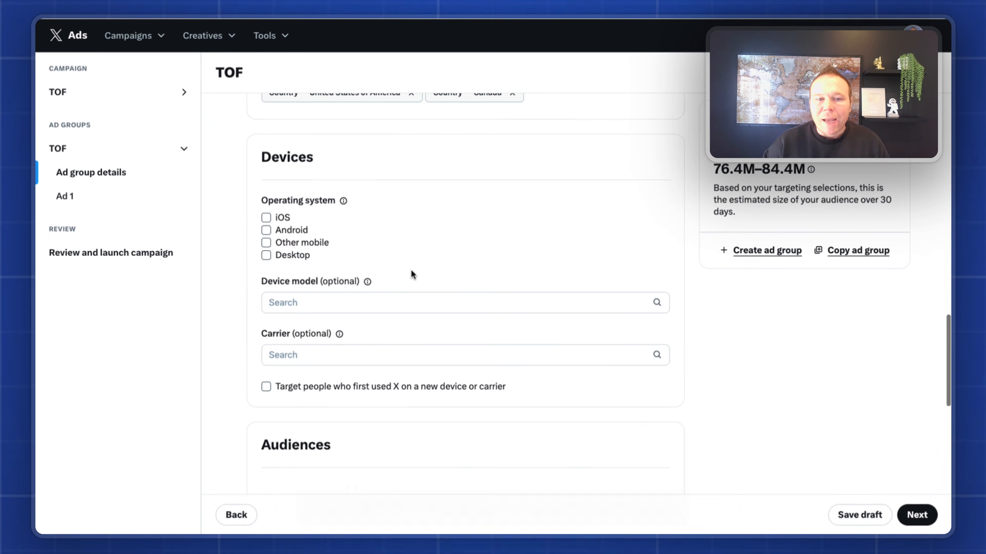
Highlight the 76.4M–84.4M estimated audience size.
scroll(369, 212, down, 10)
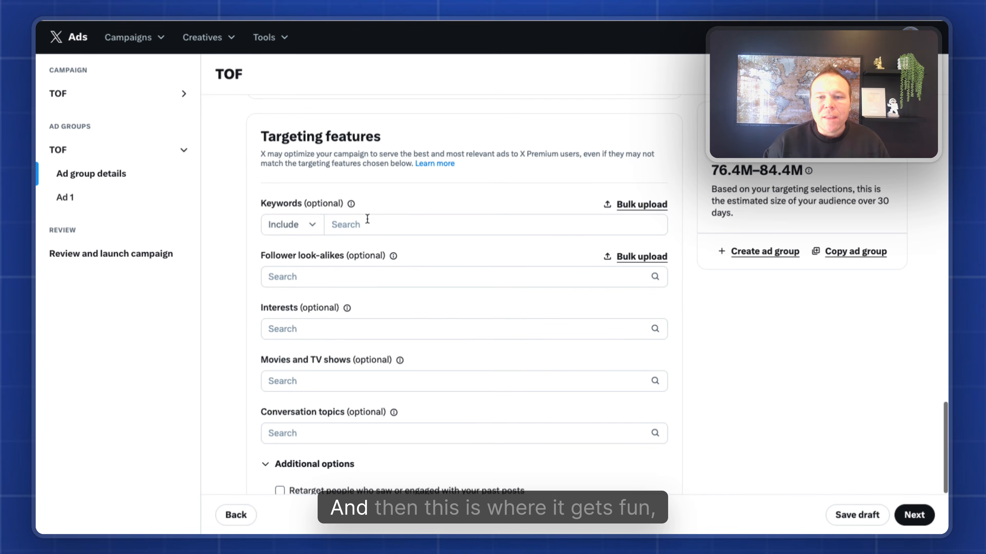
scroll(416, 223, down, 1)
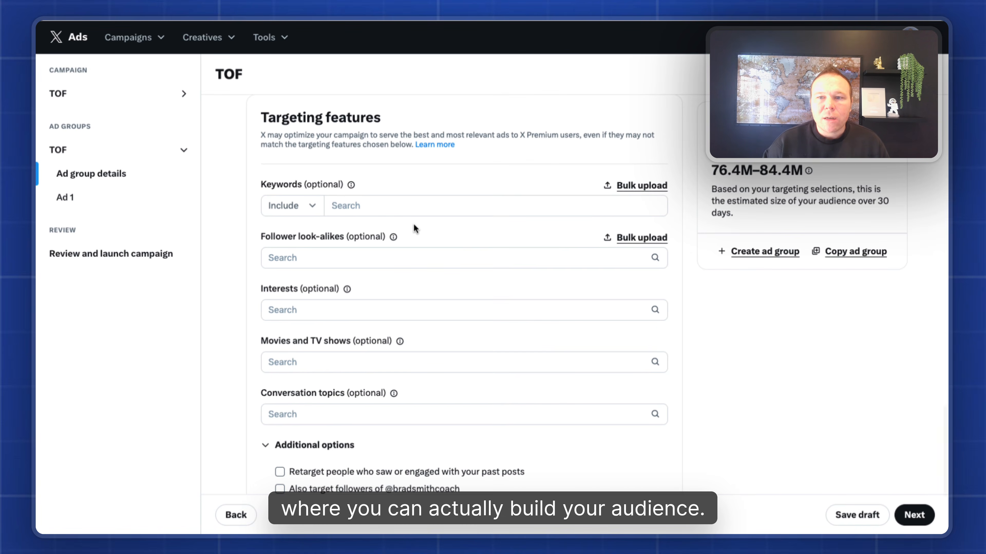
drag(711, 170, 807, 172)
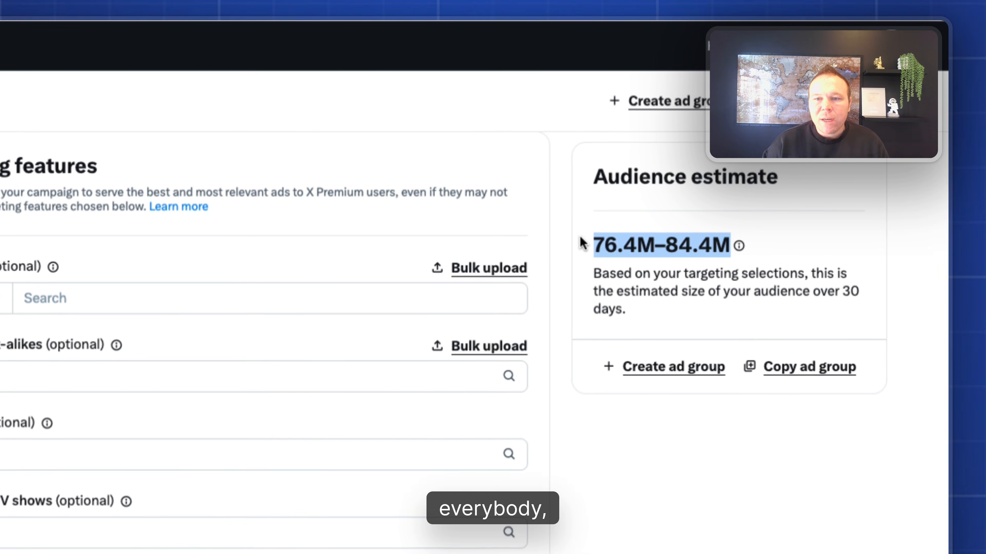
click(167, 427)
Turn Optimize targeting on and then back off, leaving it disabled.
scroll(168, 427, down, 10)
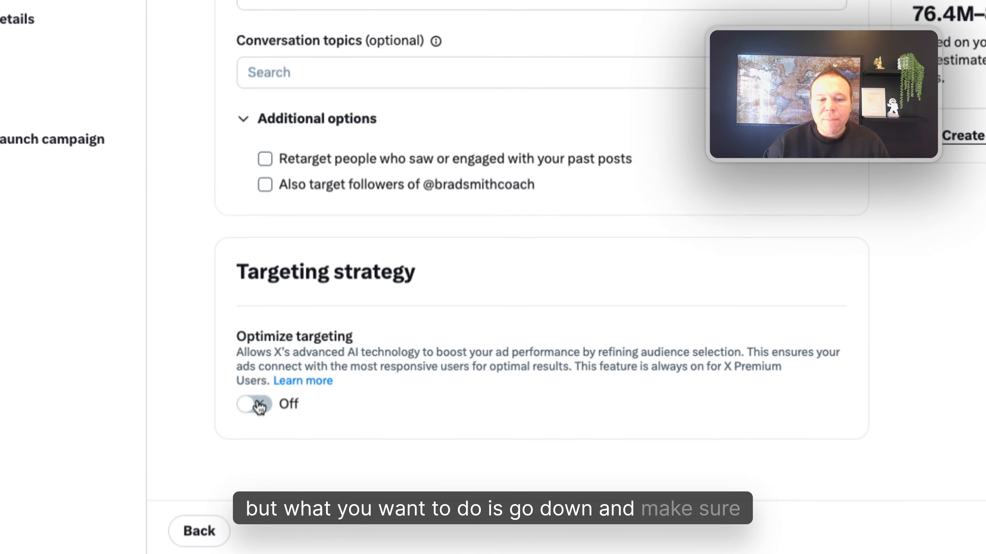
click(259, 407)
click(256, 407)
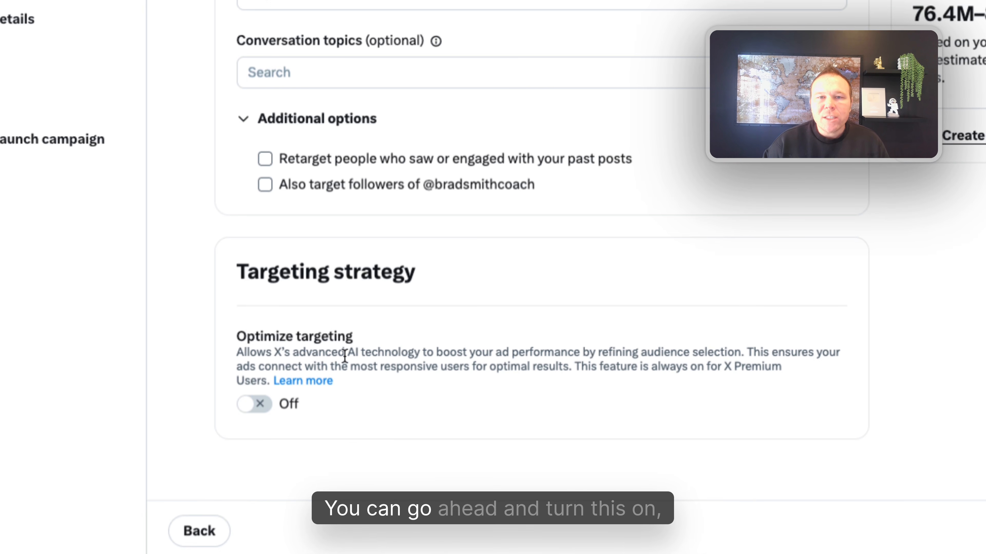
click(454, 351)
scroll(454, 351, up, 10)
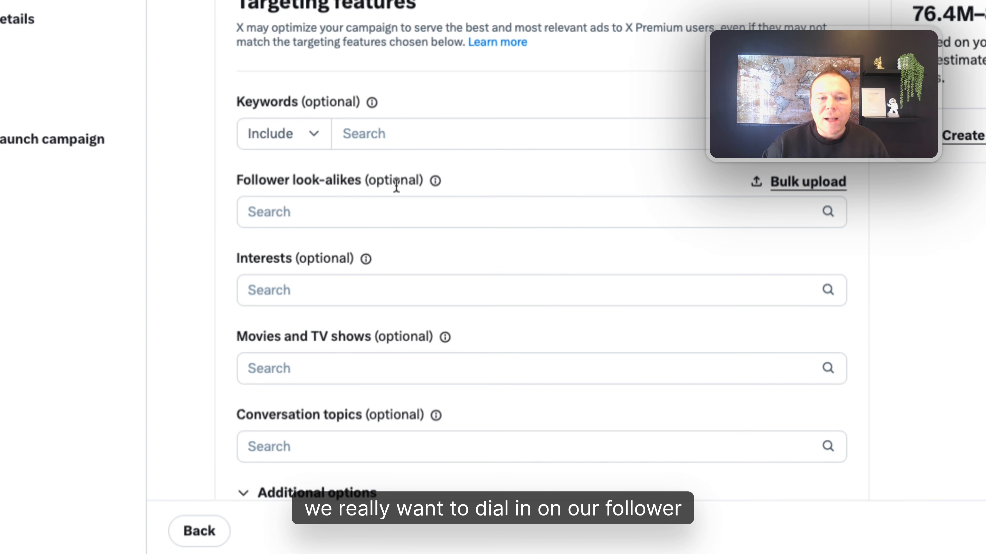
Search for creator accounts by handle and add them as follower look-alikes.
click(385, 216)
text(alex)
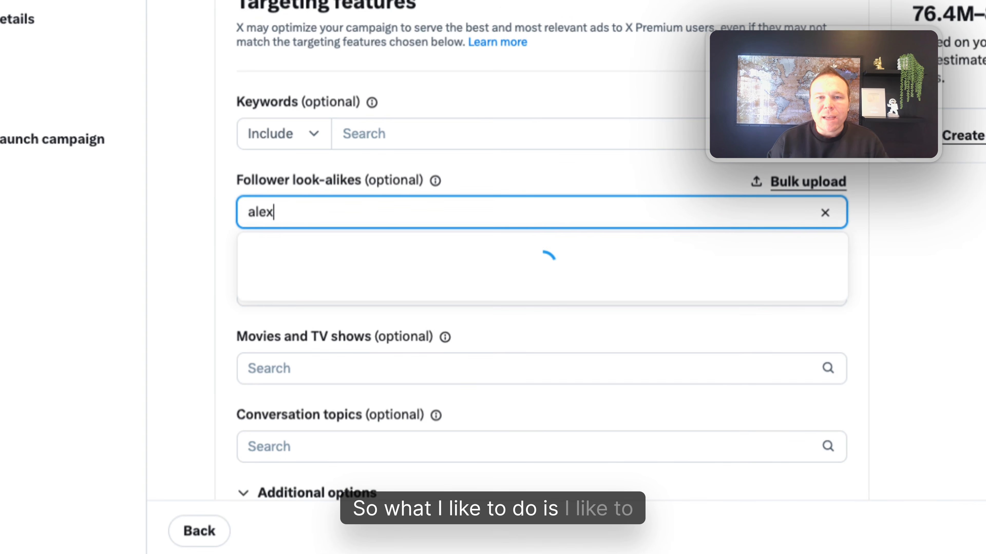
text( hor)
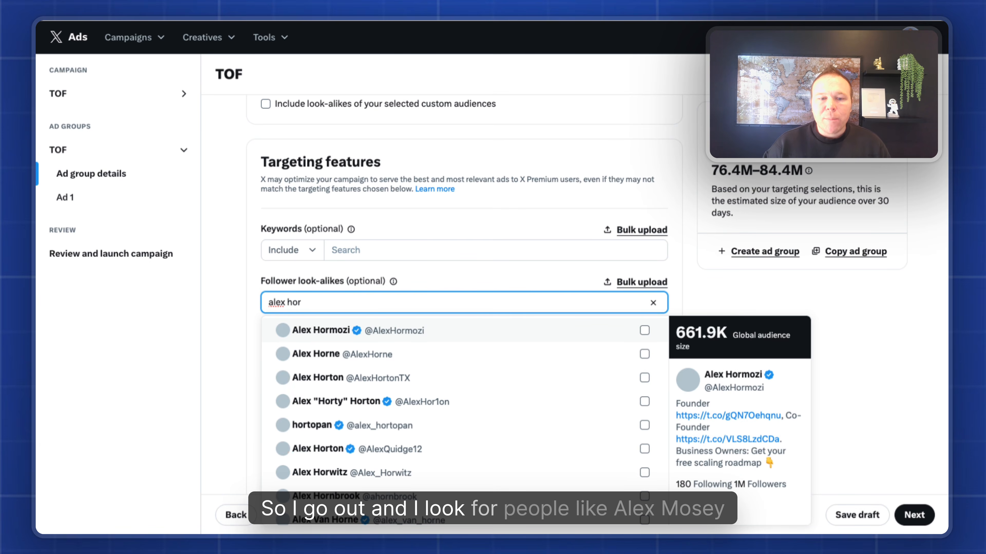
click(394, 334)
double_click(387, 299)
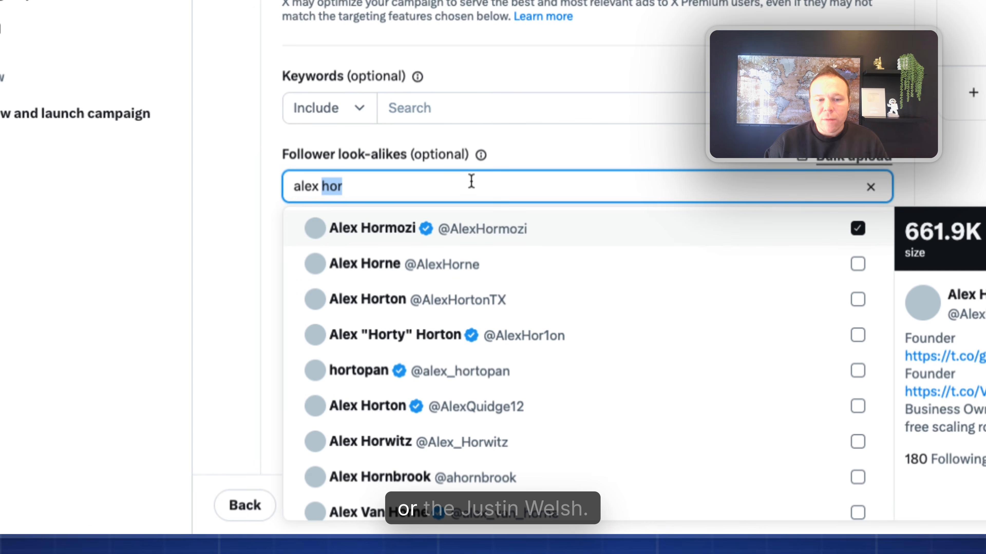
text(thejustwel)
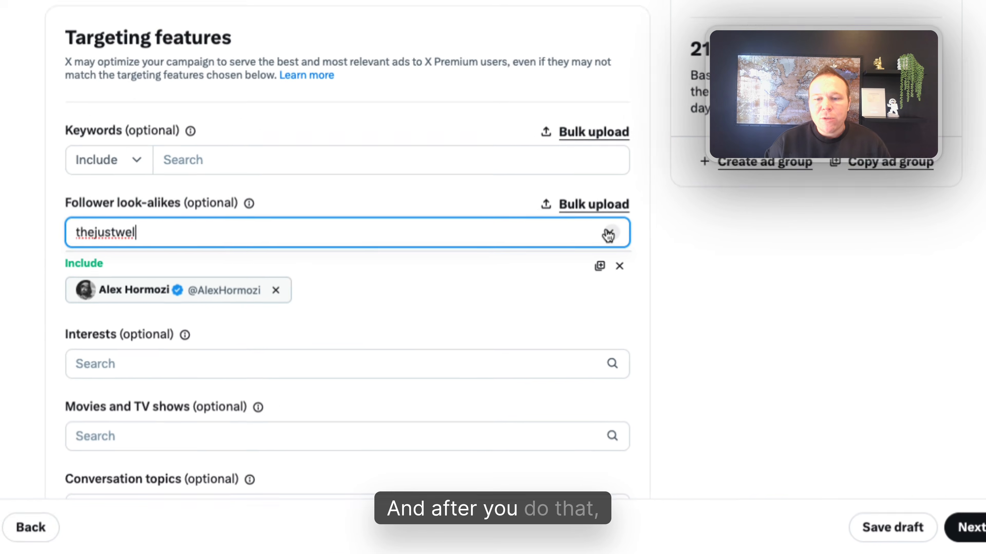
click(653, 303)
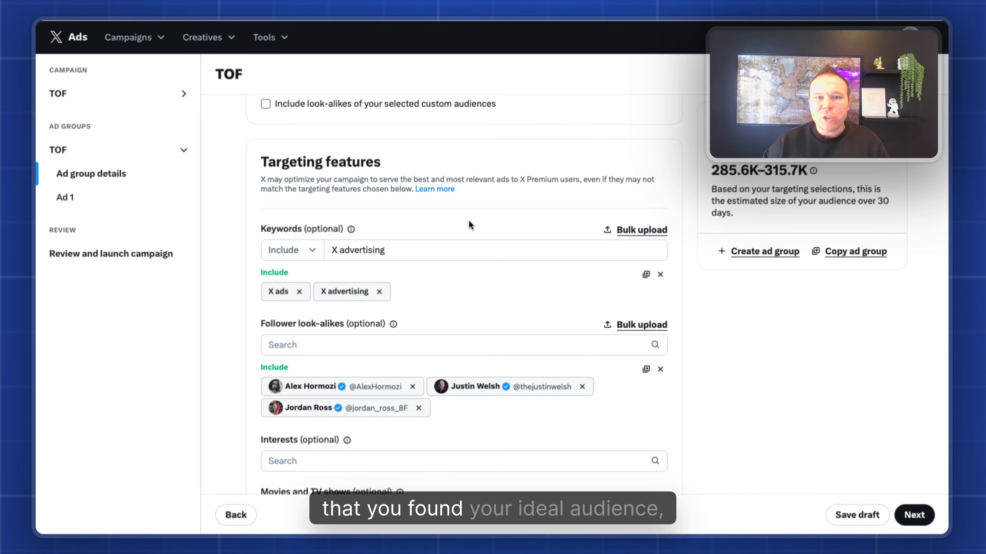
scroll(468, 220, down, 2)
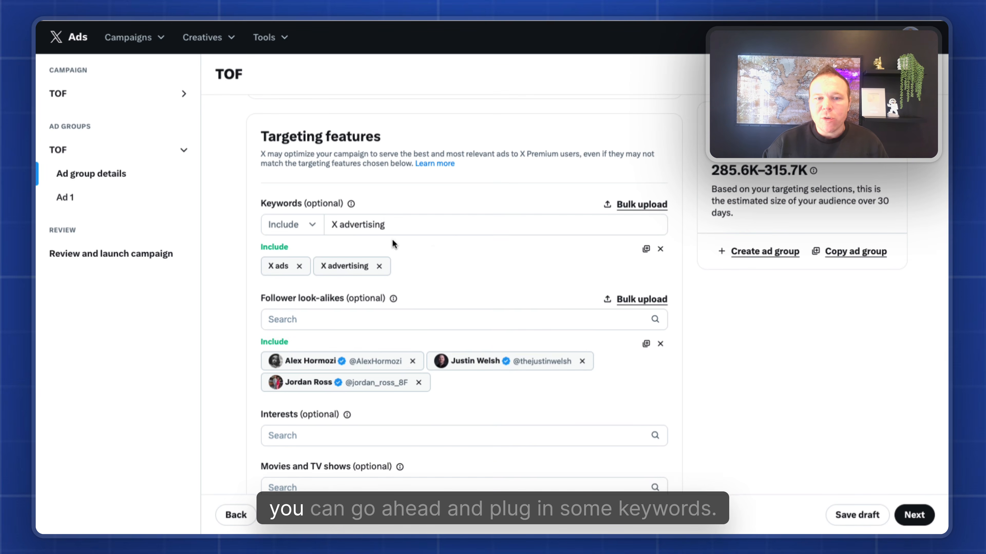
drag(396, 224, 339, 223)
click(381, 194)
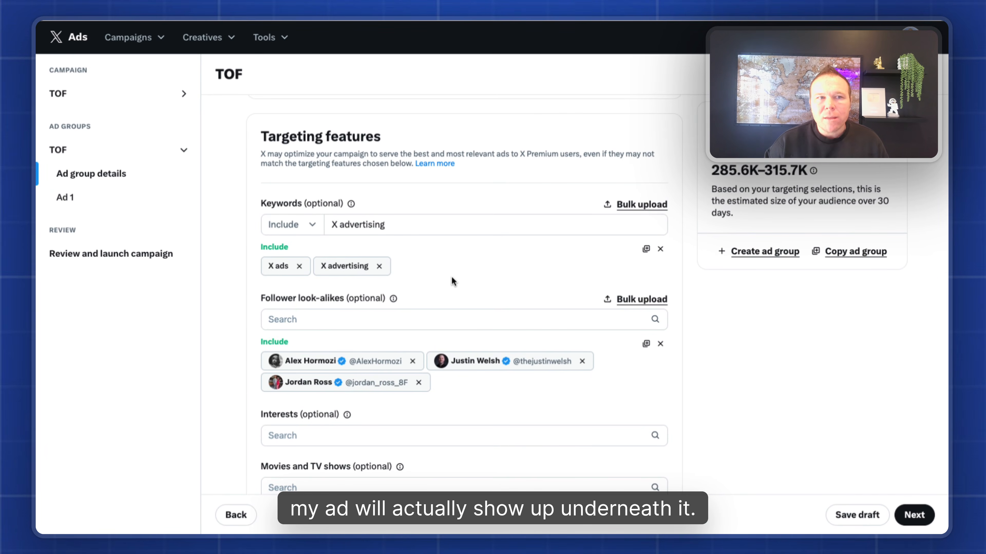
scroll(462, 270, down, 1)
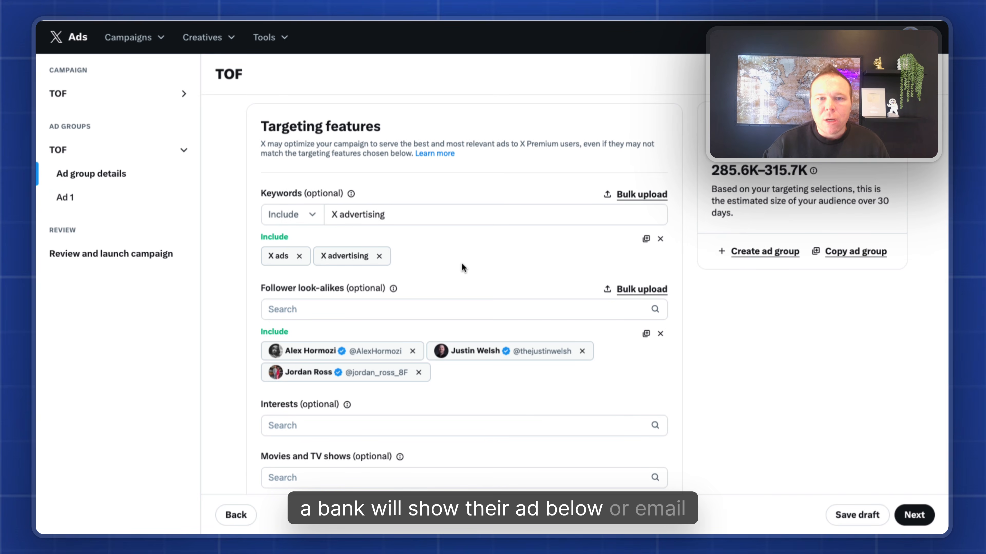
scroll(461, 264, down, 2)
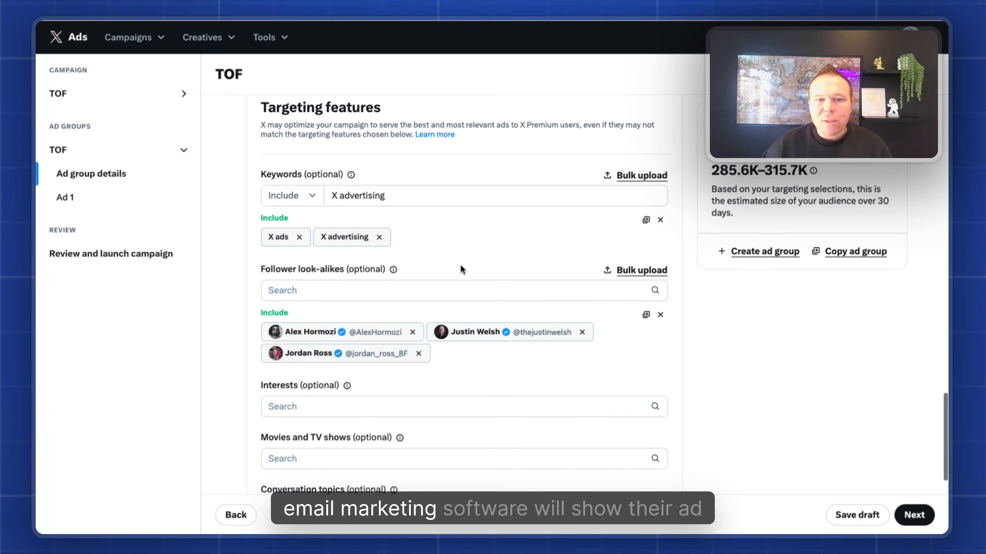
scroll(500, 239, down, 3)
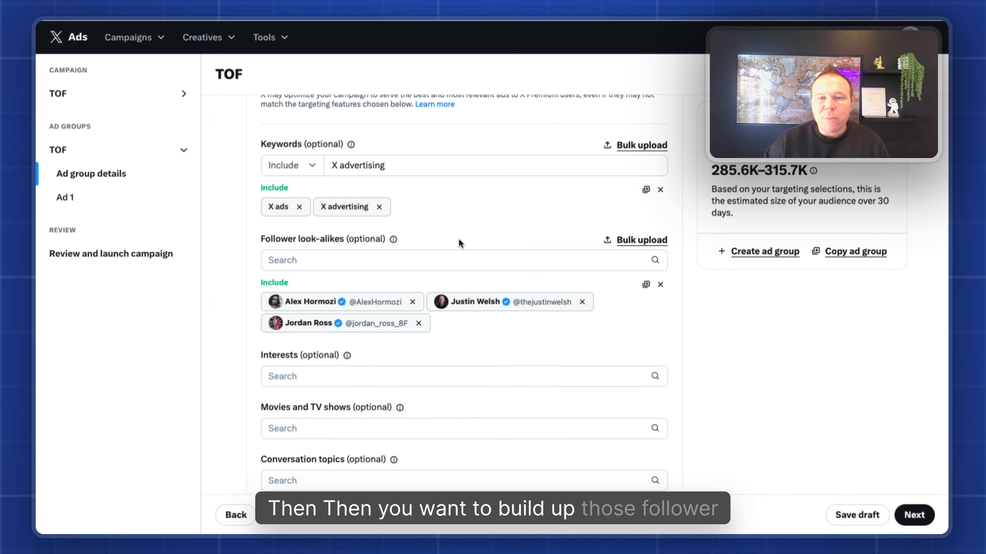
drag(711, 171, 772, 171)
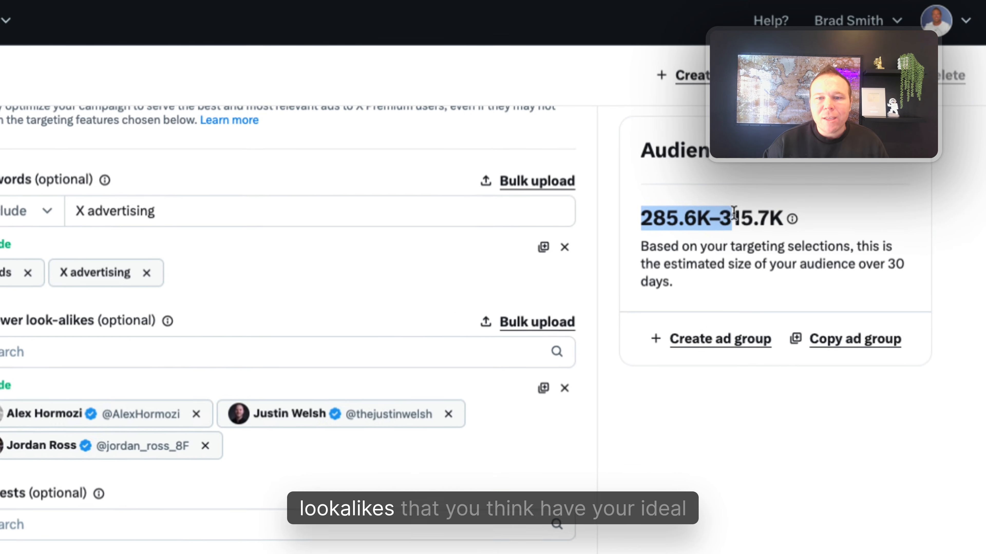
drag(734, 213, 754, 214)
click(392, 278)
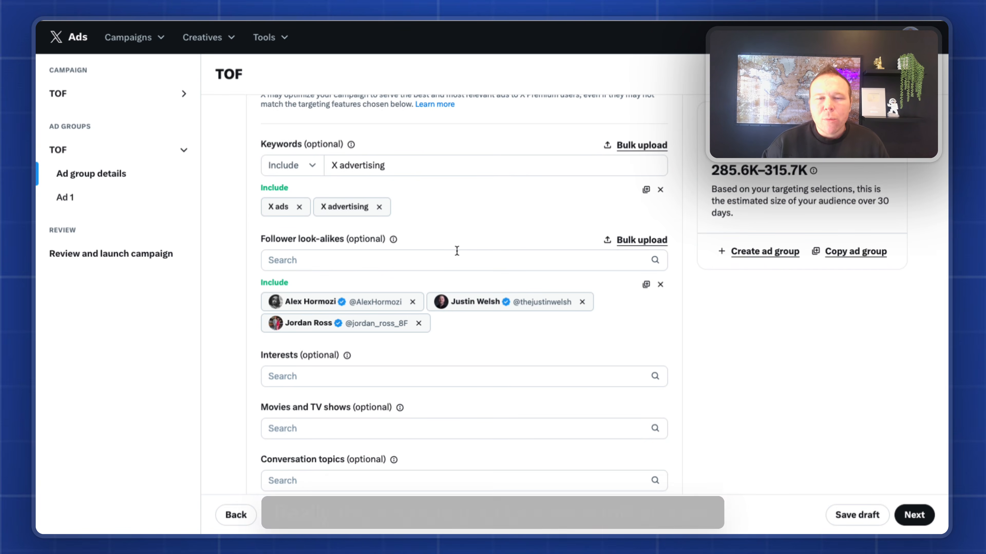
drag(712, 171, 806, 171)
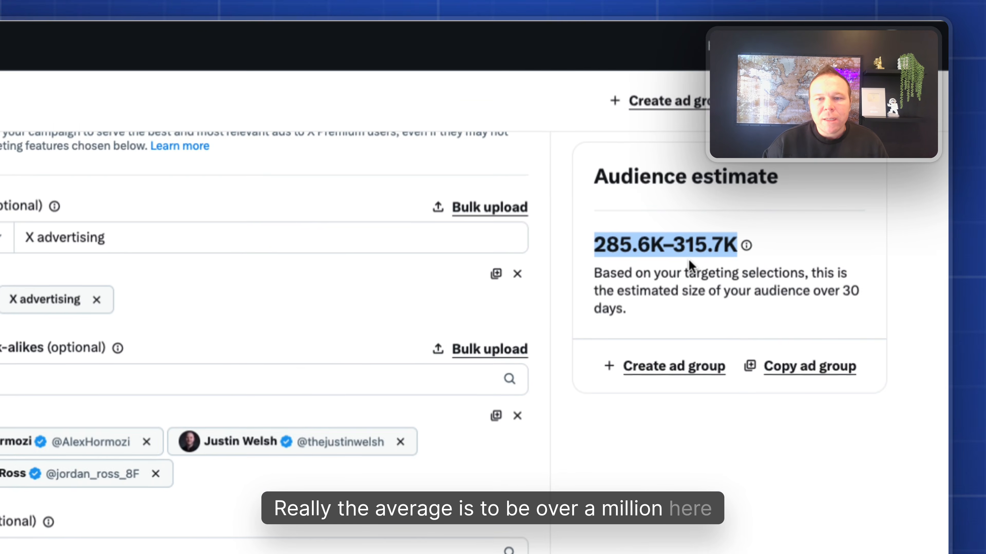
scroll(415, 343, down, 5)
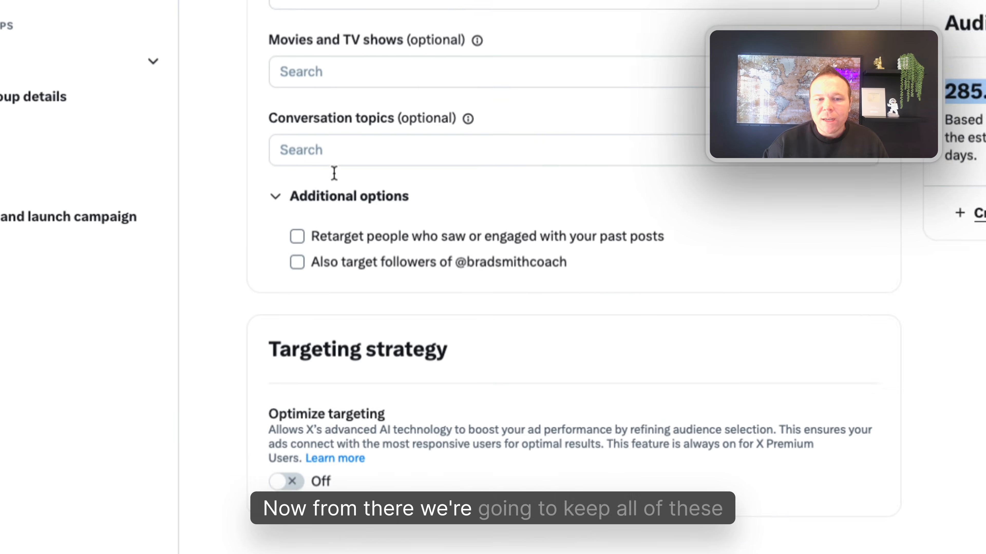
Try the retargeting type and post type options for past-post retargeting.
click(451, 366)
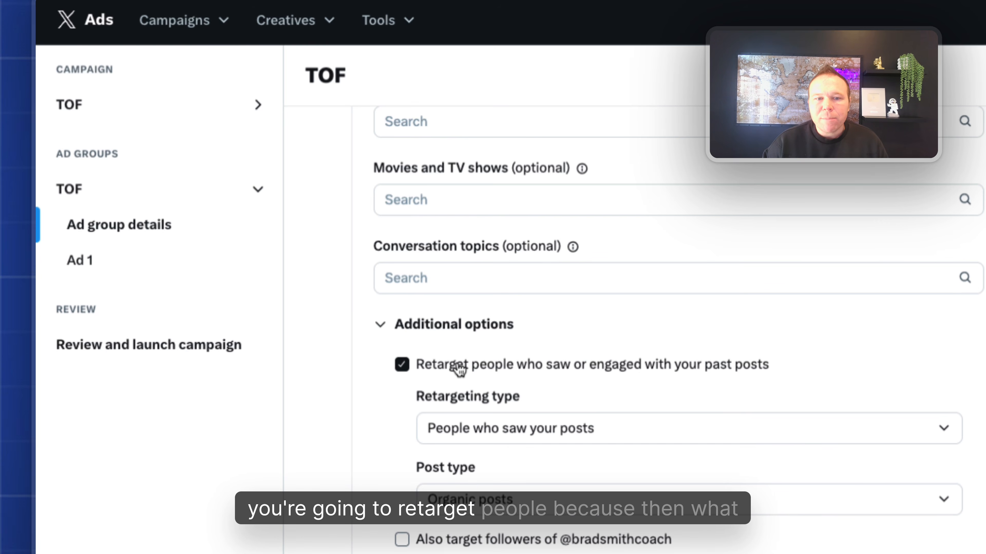
click(504, 431)
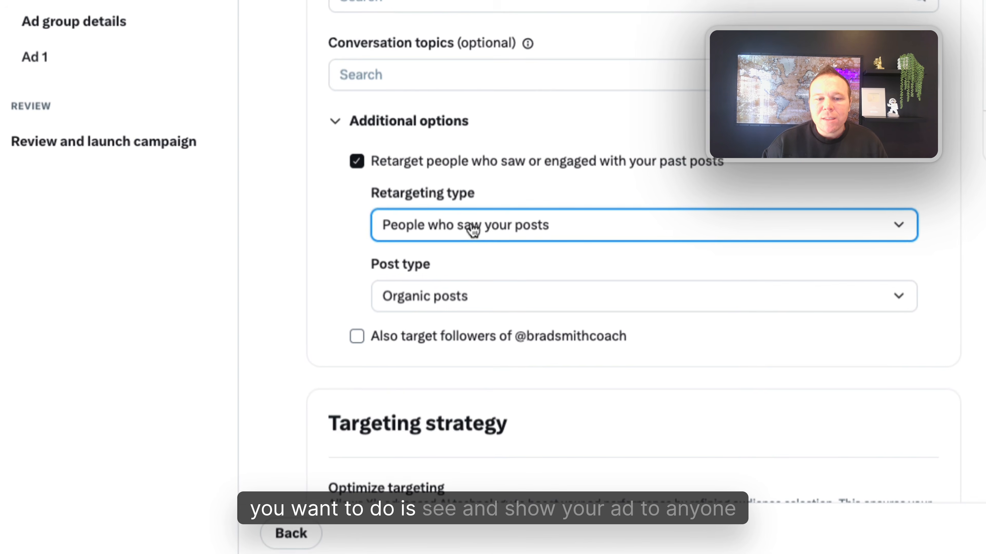
click(478, 252)
scroll(473, 244, down, 3)
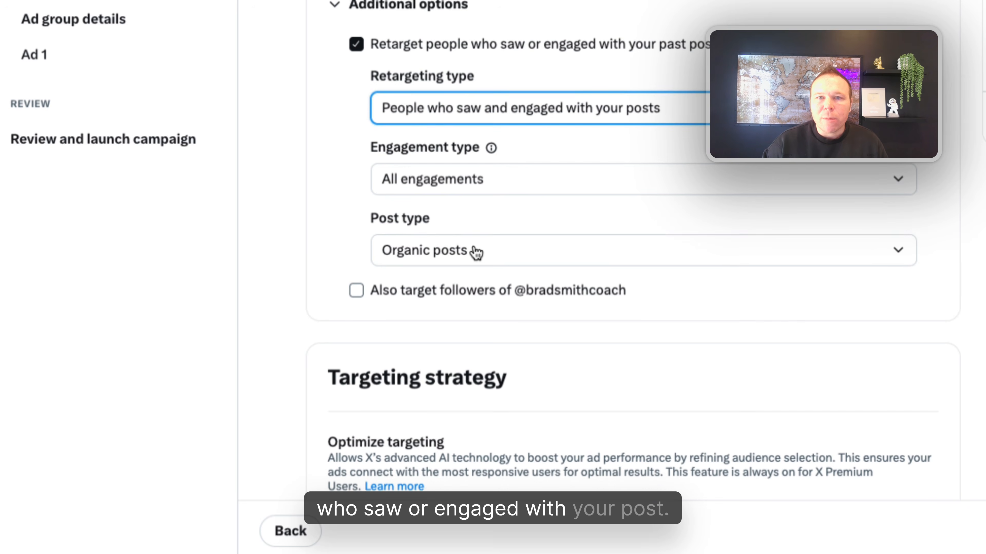
click(477, 251)
click(487, 295)
scroll(567, 296, down, 3)
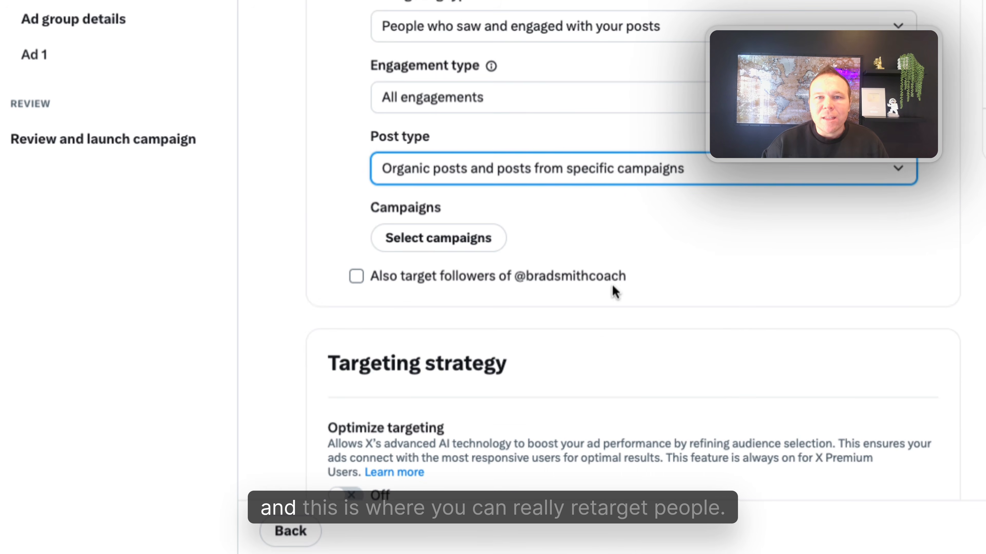
Leave past-post retargeting off, move on to Ad 1, and bring up the existing-posts chooser.
click(387, 119)
scroll(402, 189, up, 5)
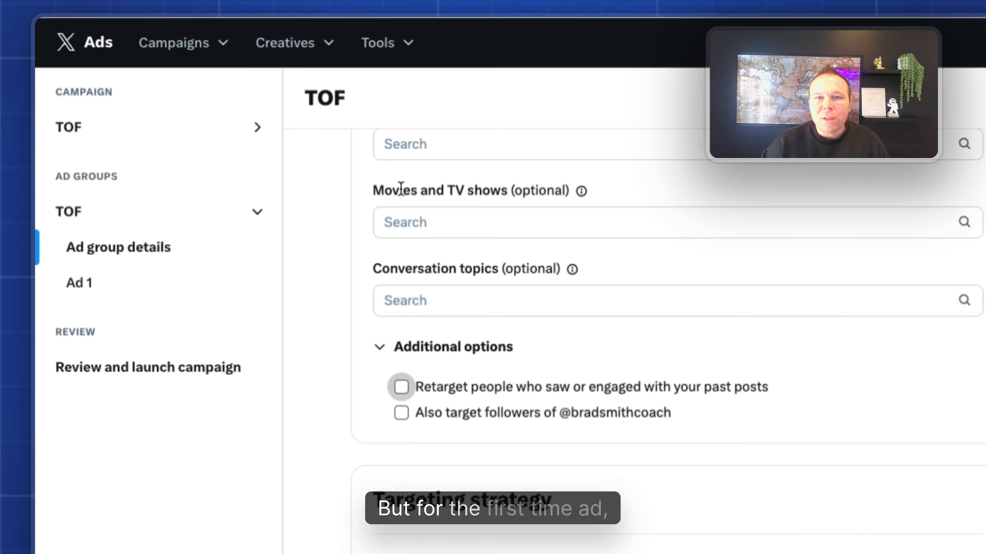
scroll(405, 191, up, 2)
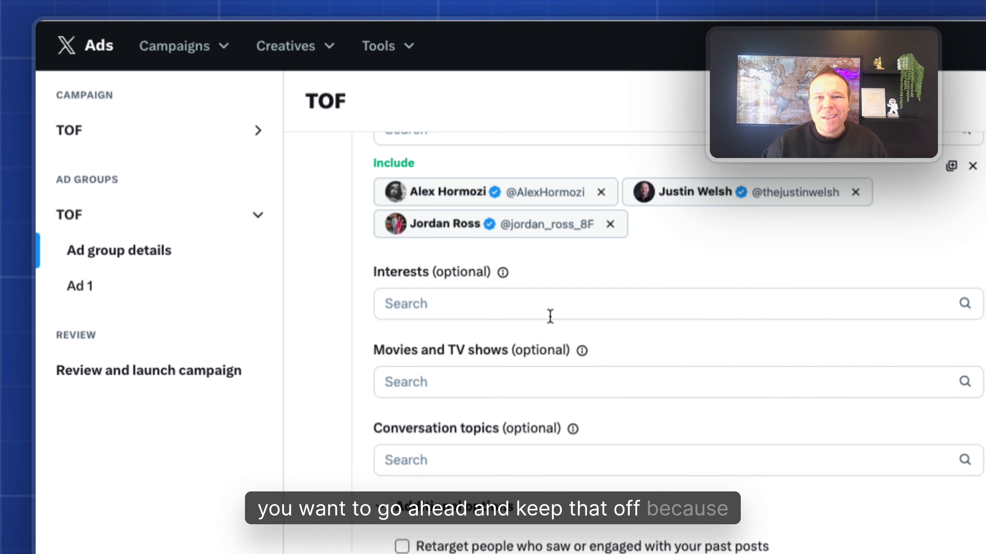
click(905, 511)
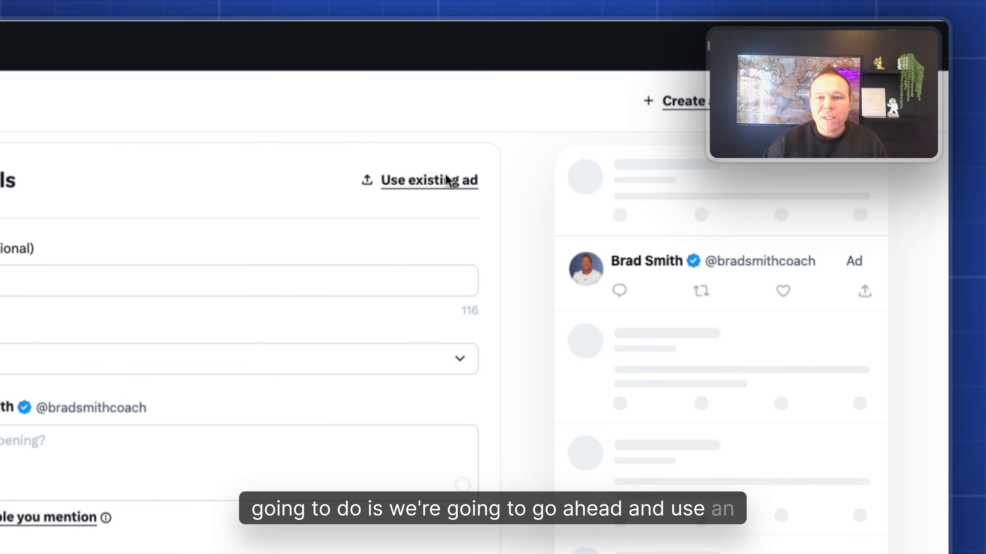
click(448, 185)
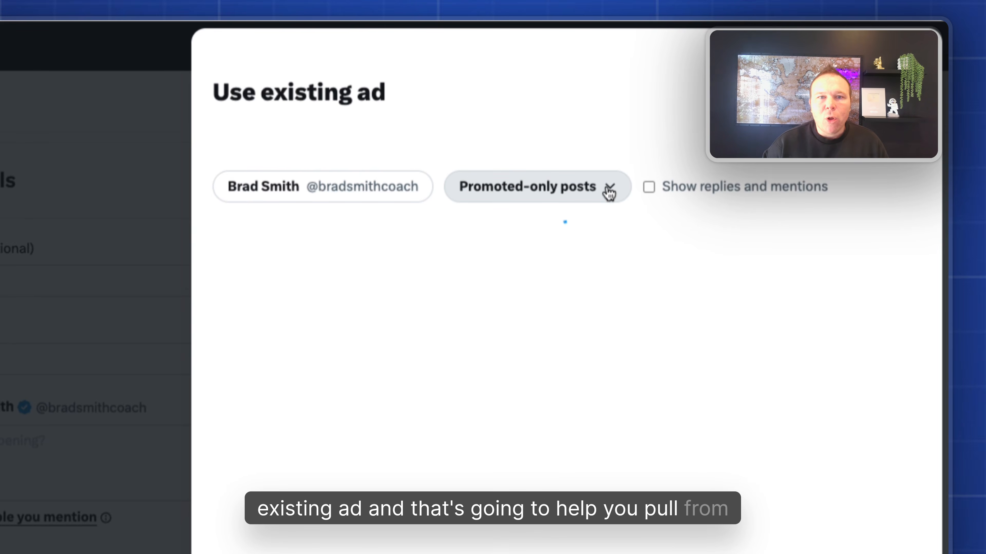
Load the Jan 12 organic post about the automated X copywriting tool as Ad 1.
click(528, 292)
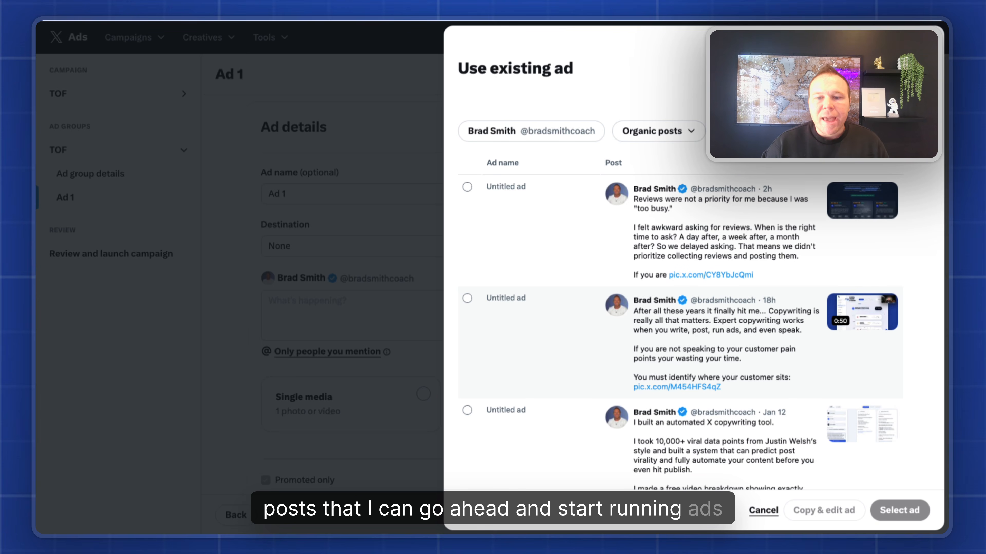
scroll(679, 310, down, 4)
click(467, 273)
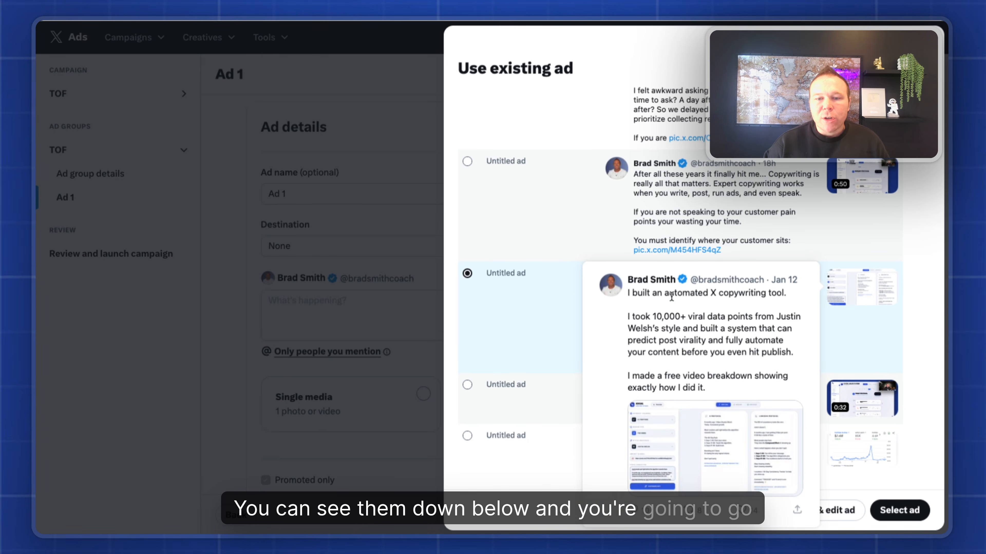
click(899, 511)
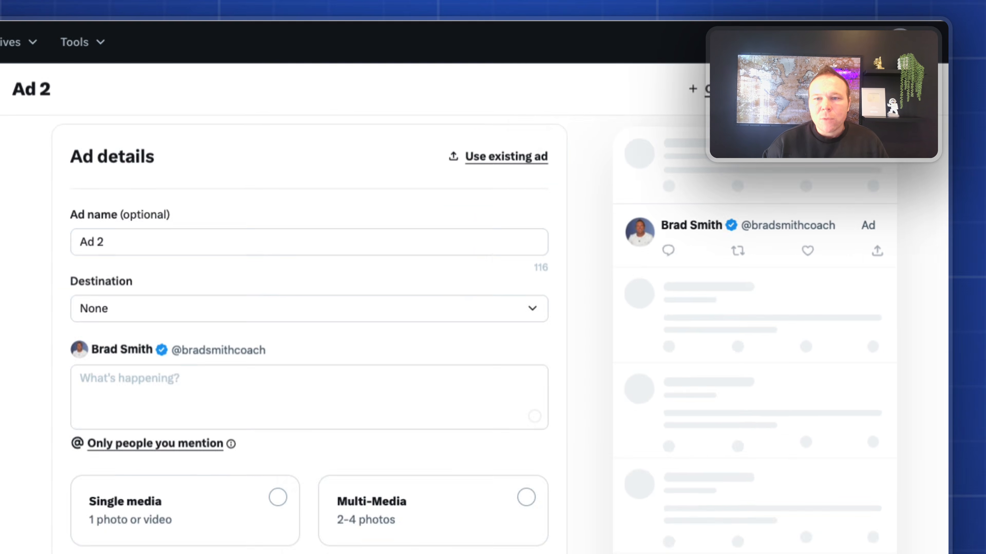
Add the existing post about copywriting being all that matters as Ad 2.
click(601, 127)
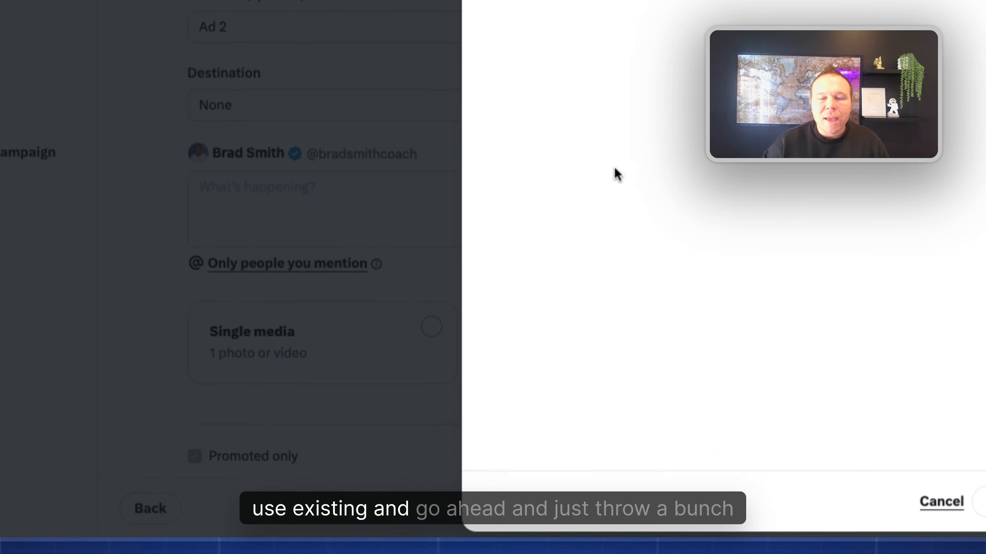
scroll(737, 272, down, 10)
click(802, 320)
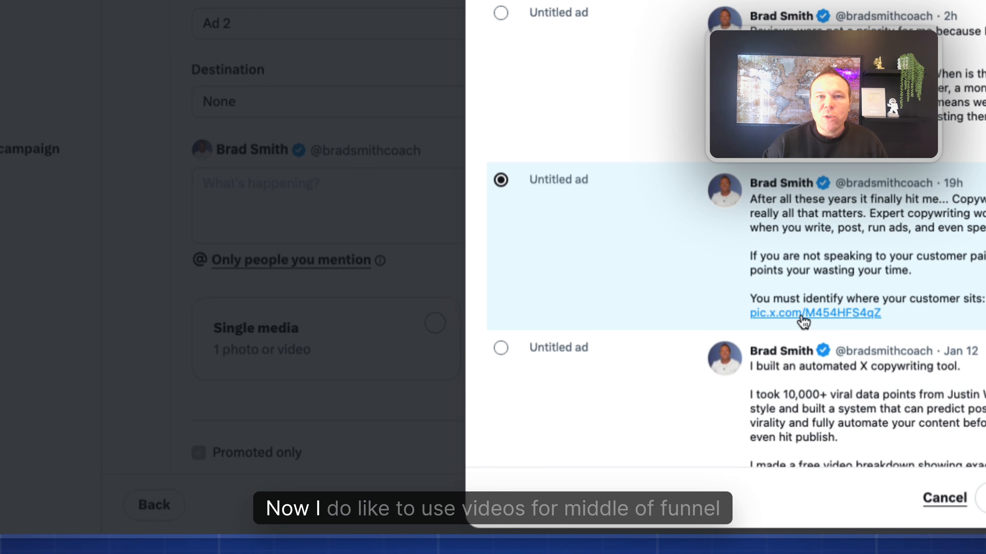
click(917, 509)
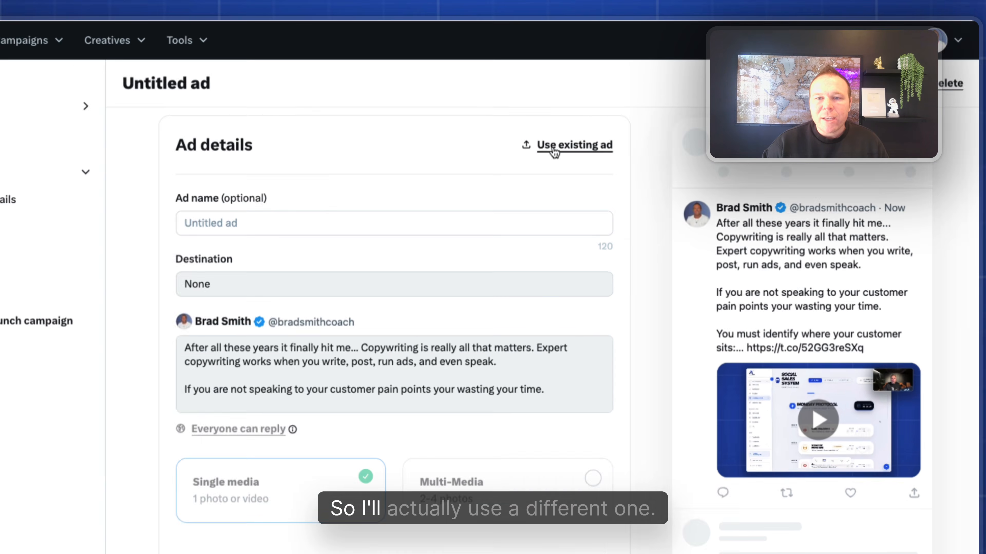
Add the organic '#1 Question' post as another ad.
click(601, 127)
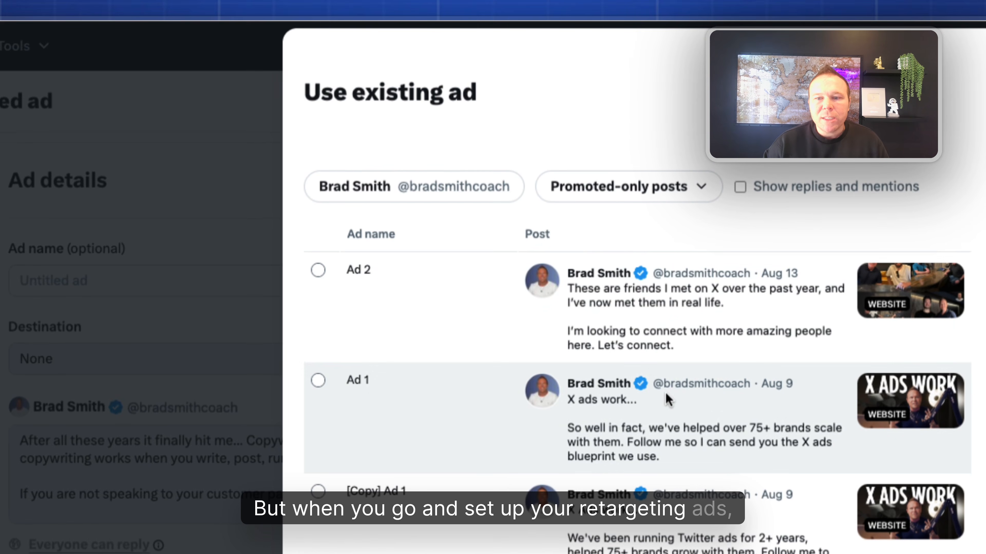
scroll(666, 401, down, 2)
click(660, 127)
click(625, 233)
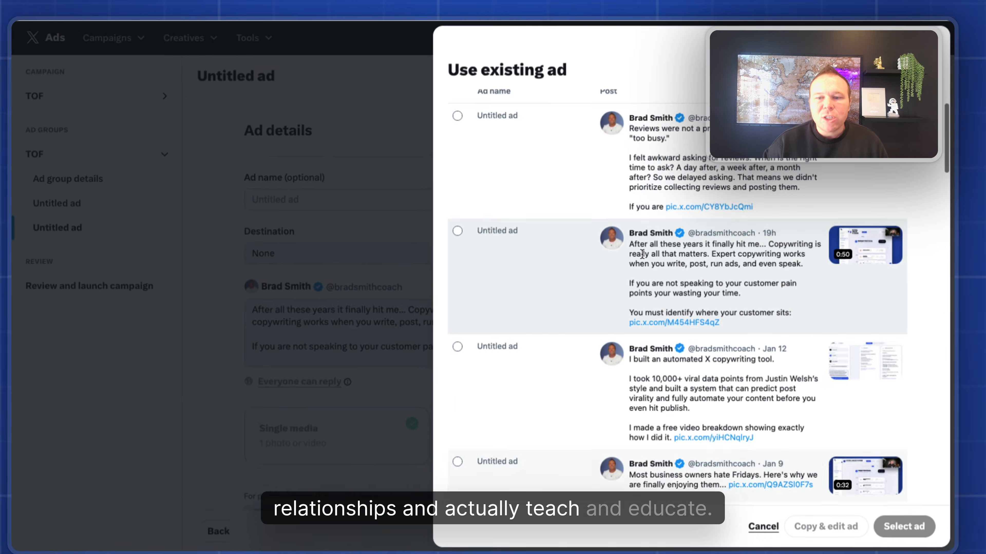
scroll(586, 373, down, 5)
scroll(646, 257, down, 5)
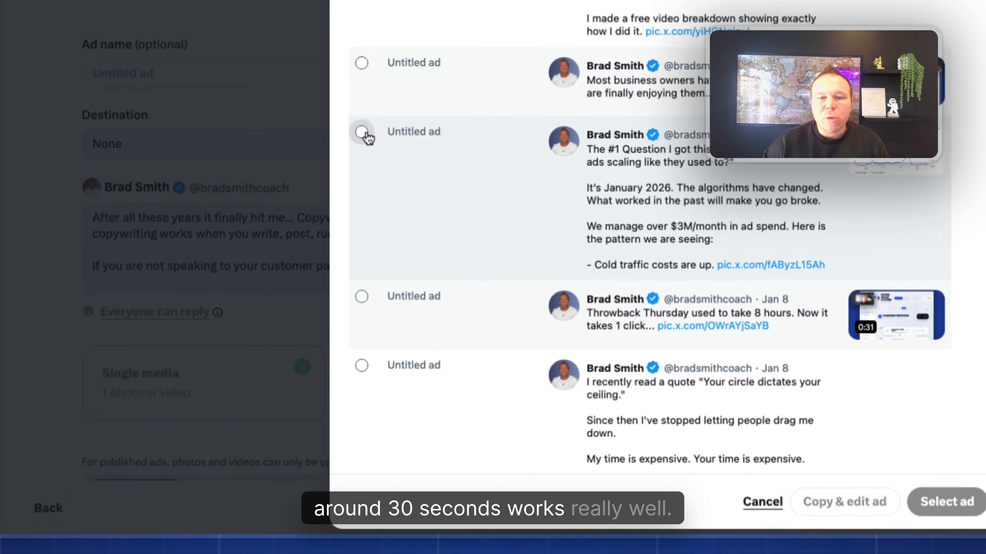
click(468, 237)
click(900, 510)
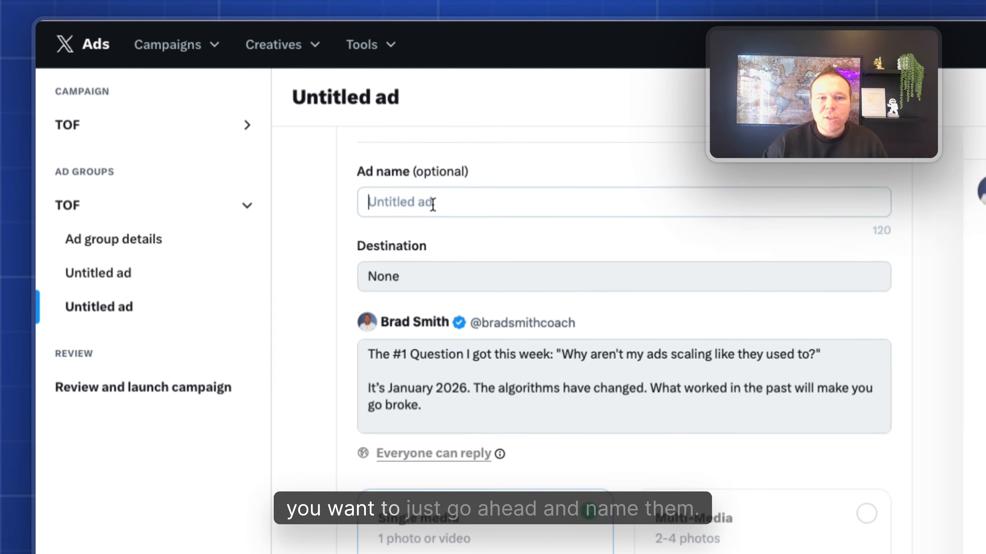
Name that ad 'FAQ', then review and launch the TOF campaign.
click(313, 147)
text(F)
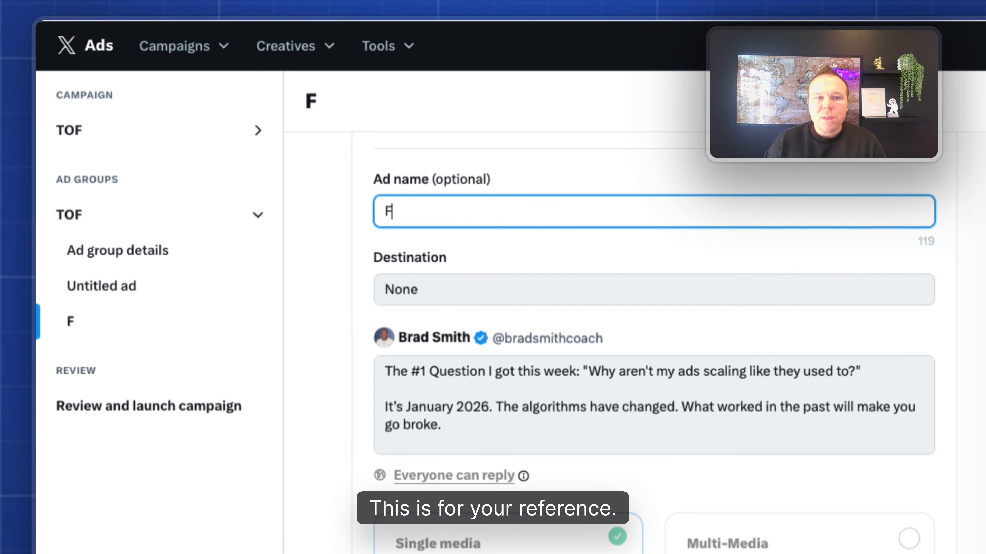
text(AQ)
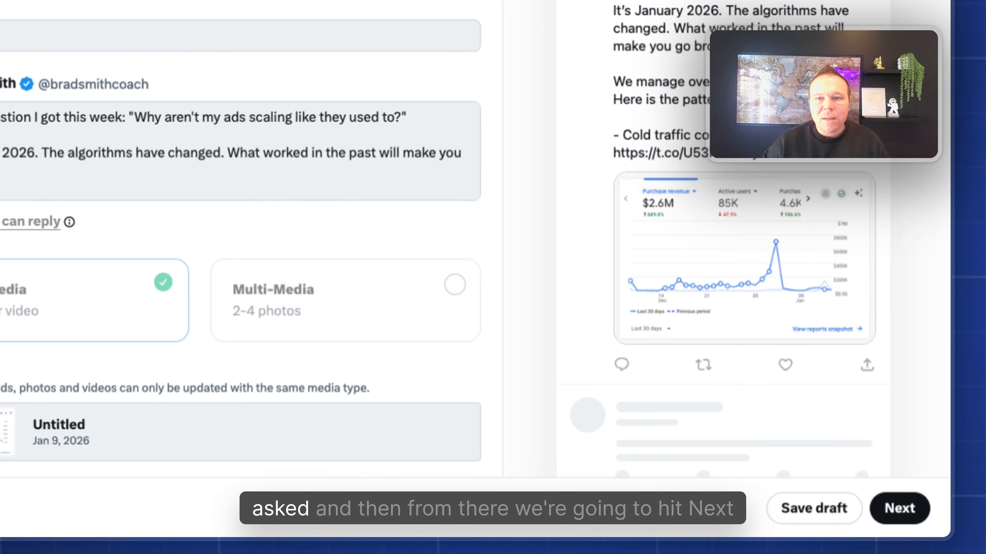
click(896, 504)
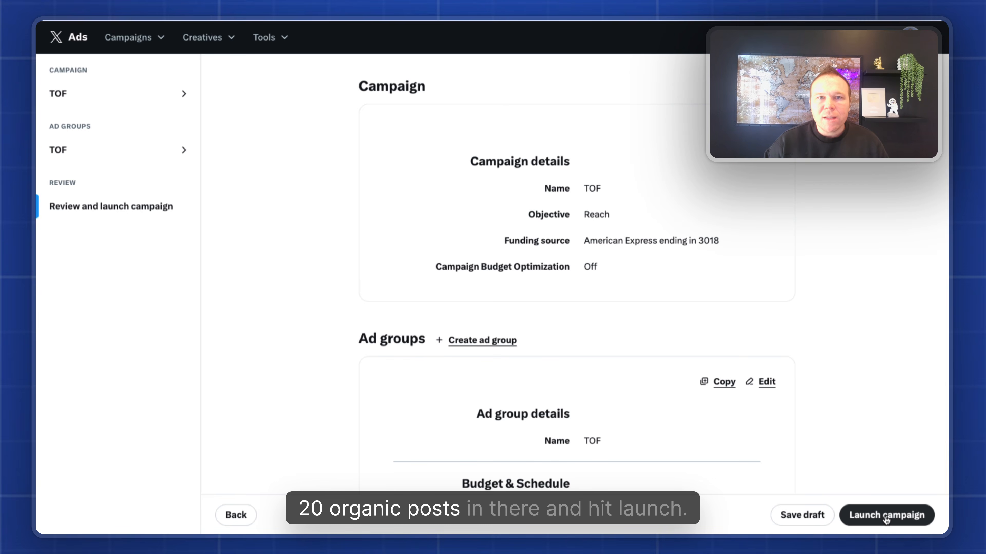
click(886, 516)
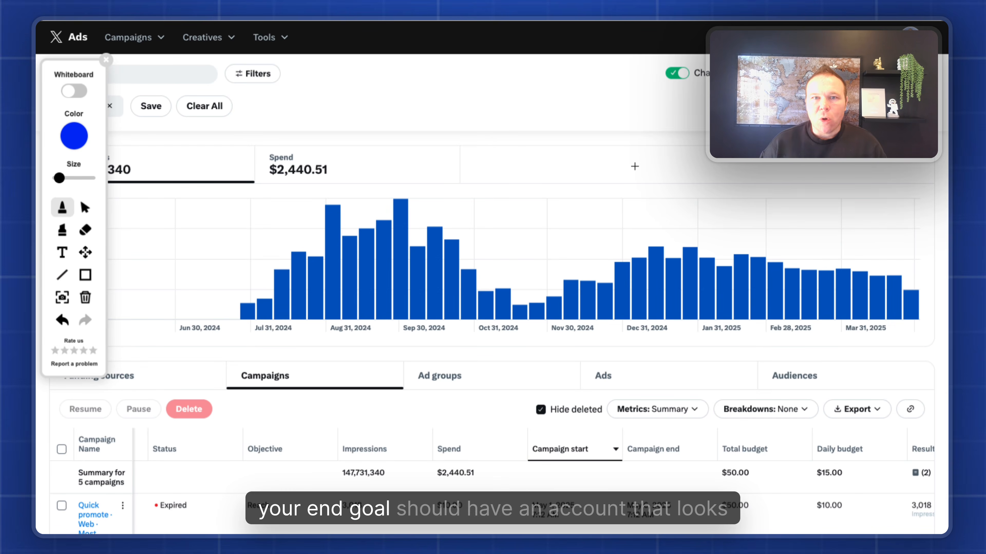
Mark the total spend figure, then bring up the Metrics: Summary preset options for the campaigns table.
scroll(636, 169, down, 4)
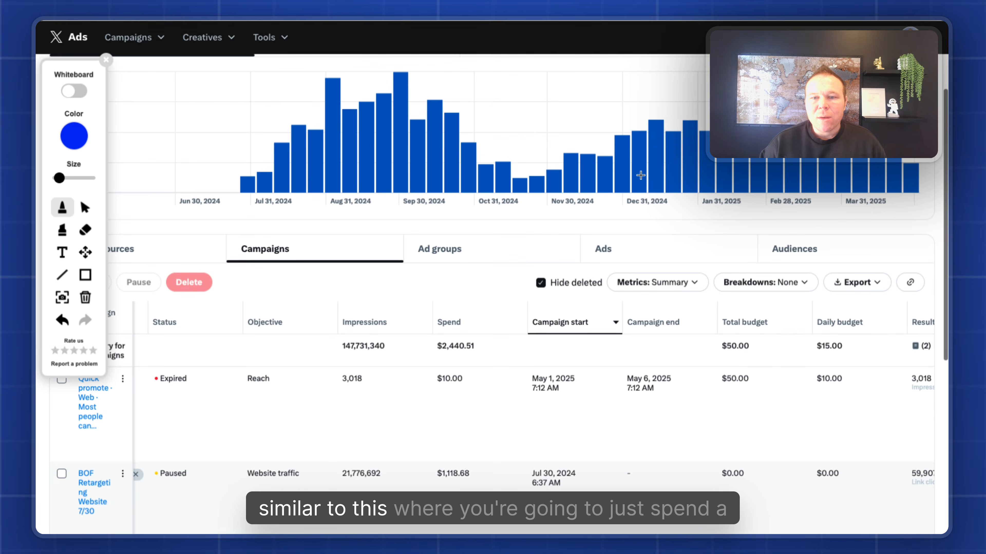
scroll(641, 174, up, 2)
mouse_move(263, 81)
mouse_down()
mouse_move(266, 117)
mouse_move(350, 92)
mouse_up()
scroll(843, 330, down, 4)
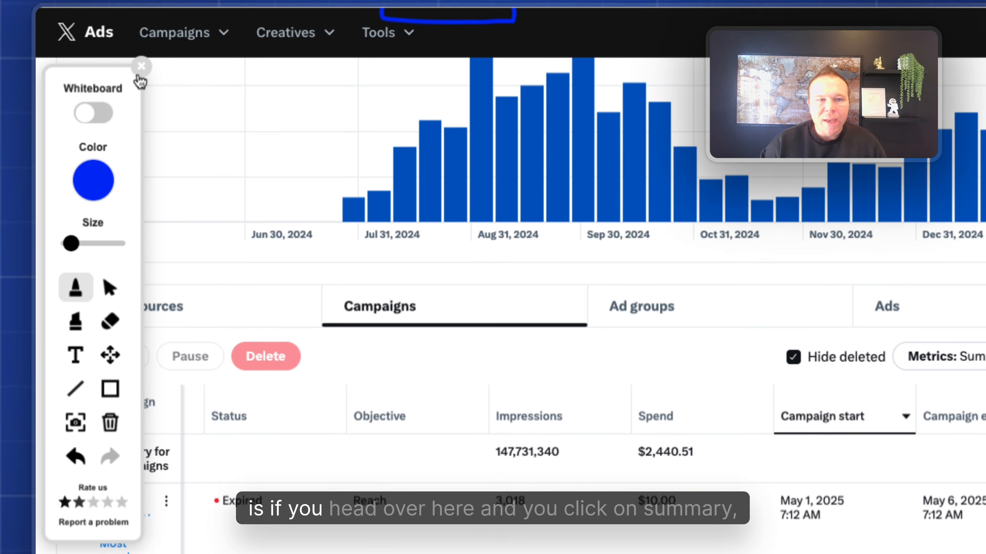
click(141, 80)
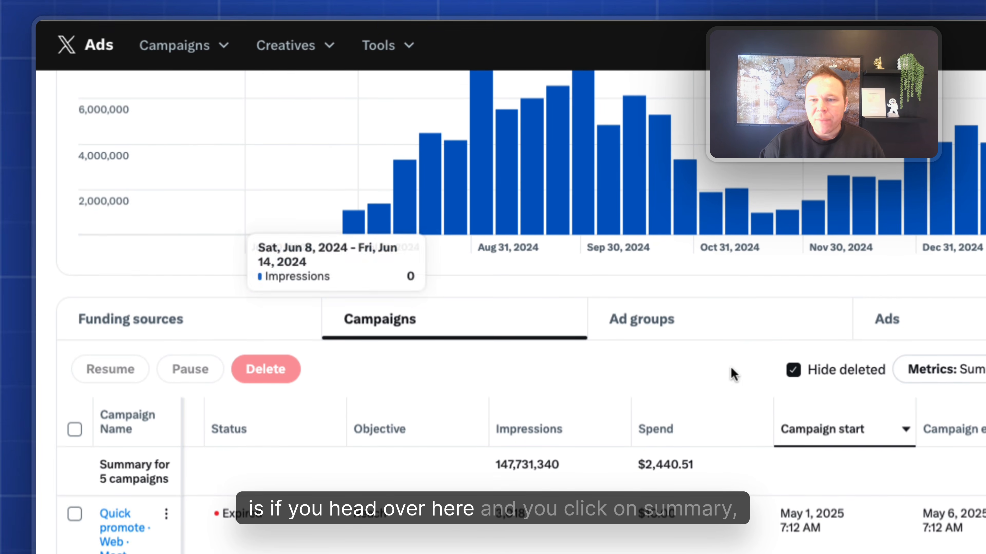
click(970, 371)
scroll(790, 438, down, 2)
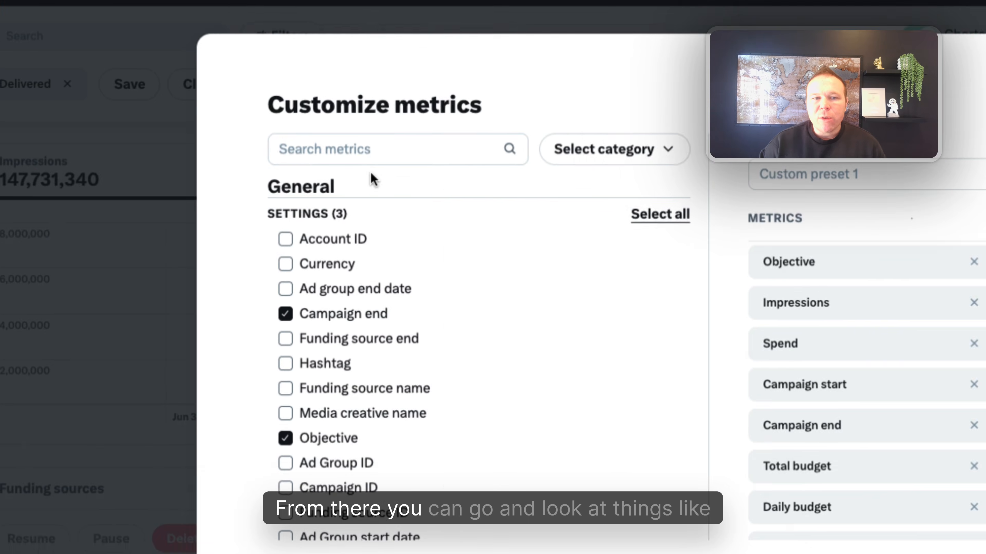
Start customizing the table metrics and search for the follow metrics.
click(387, 158)
text(fl)
key(BackSpace)
text(ollower)
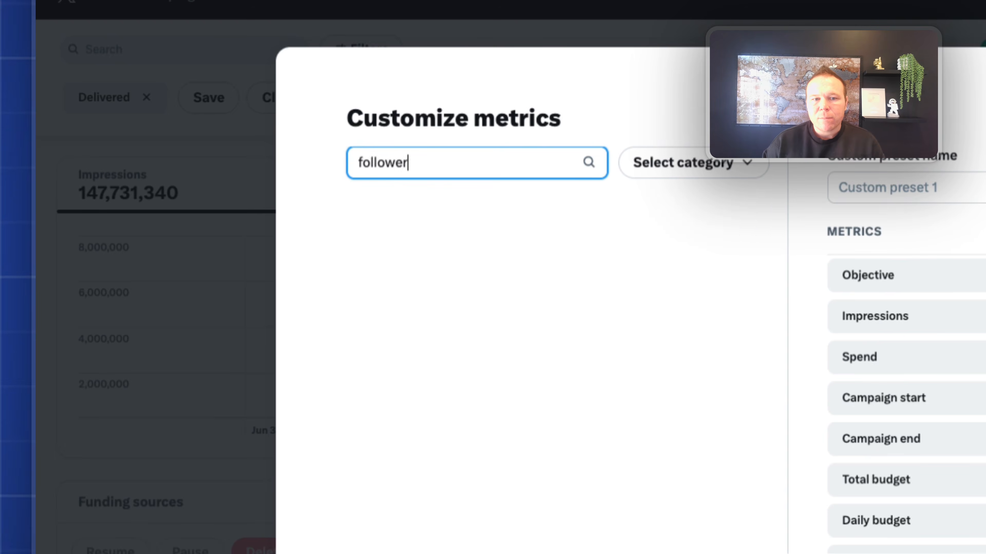
key(BackSpace)
key(BackSpace)
key(BackSpace)
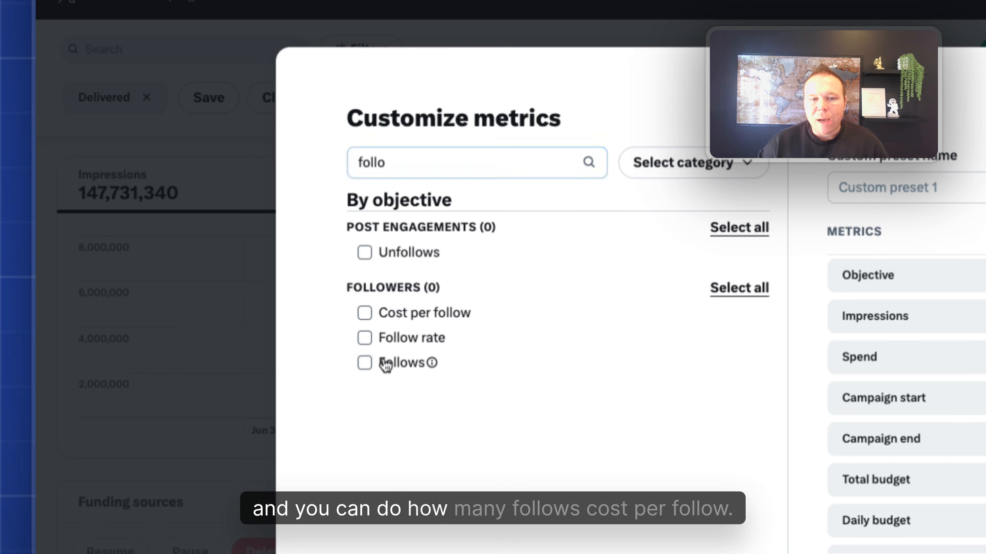
drag(427, 171, 314, 160)
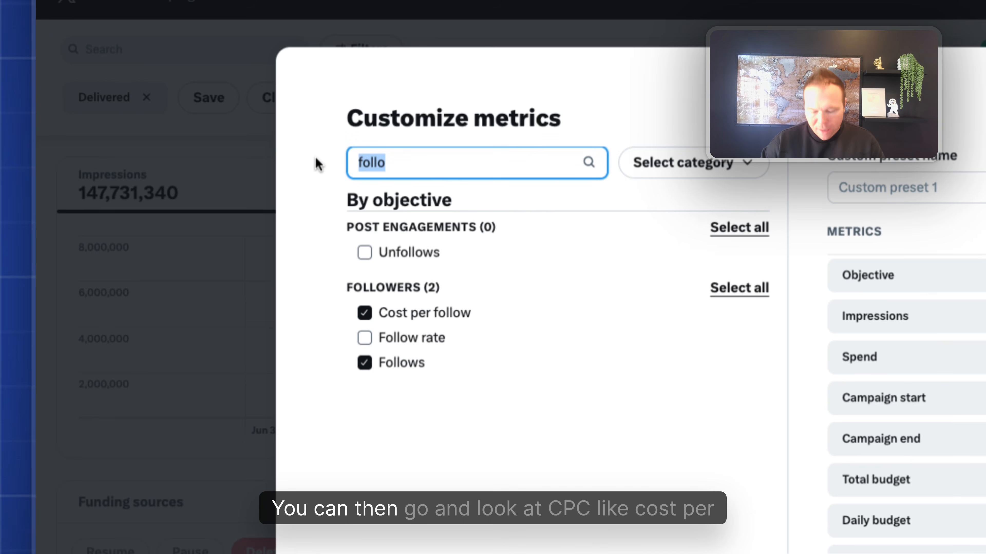
Search 'cost', add the Cost per lead metric, and begin naming the custom preset.
text(cpc)
key(BackSpace)
key(BackSpace)
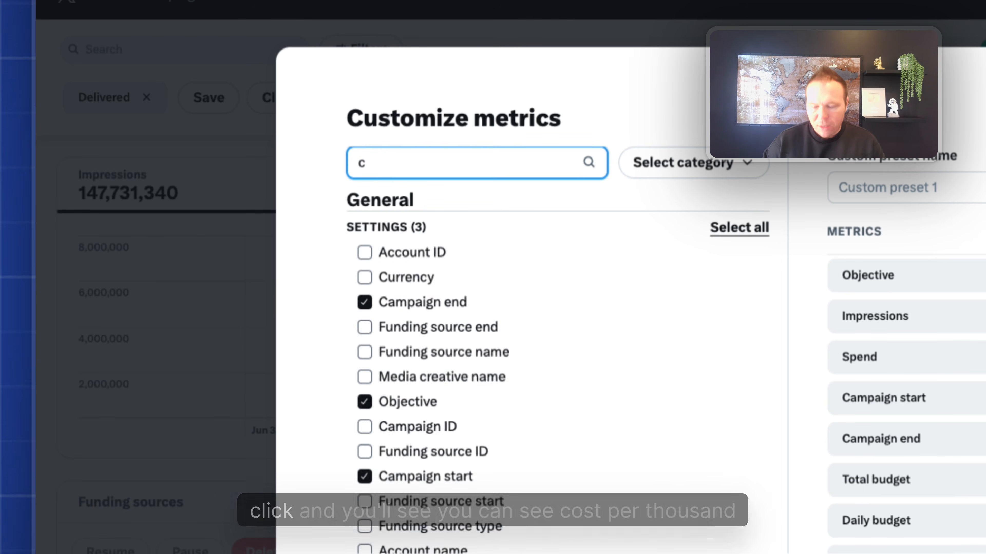
text(ost)
scroll(447, 260, down, 10)
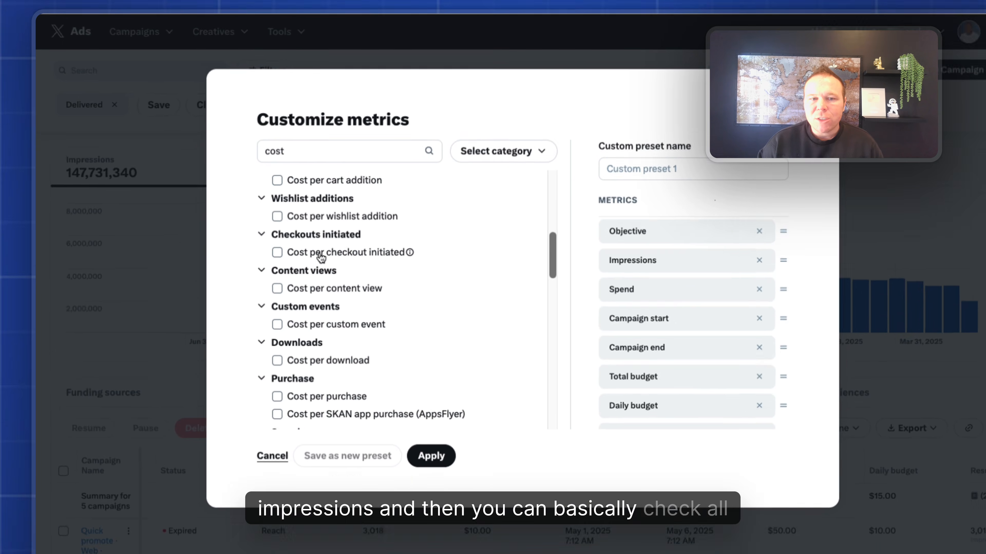
scroll(321, 257, down, 4)
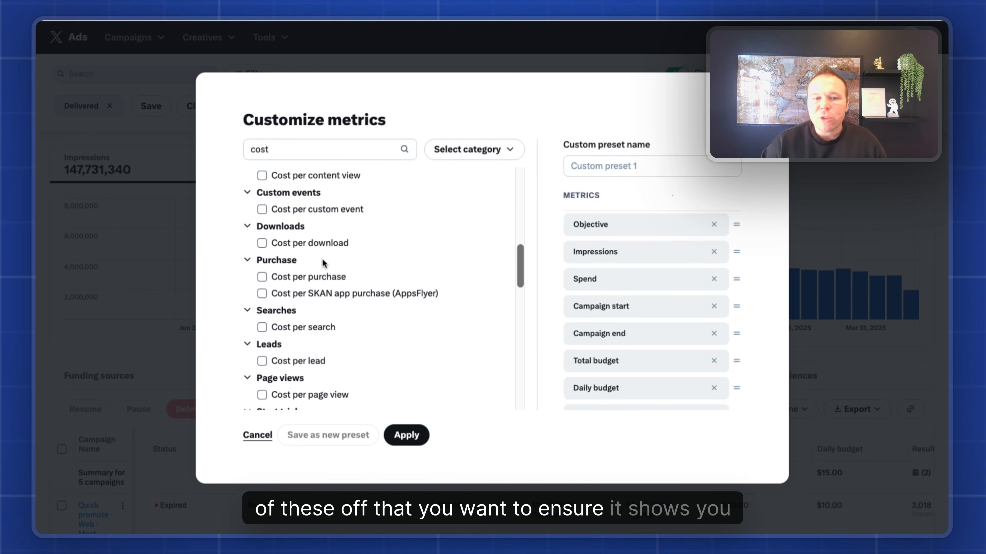
scroll(322, 260, down, 3)
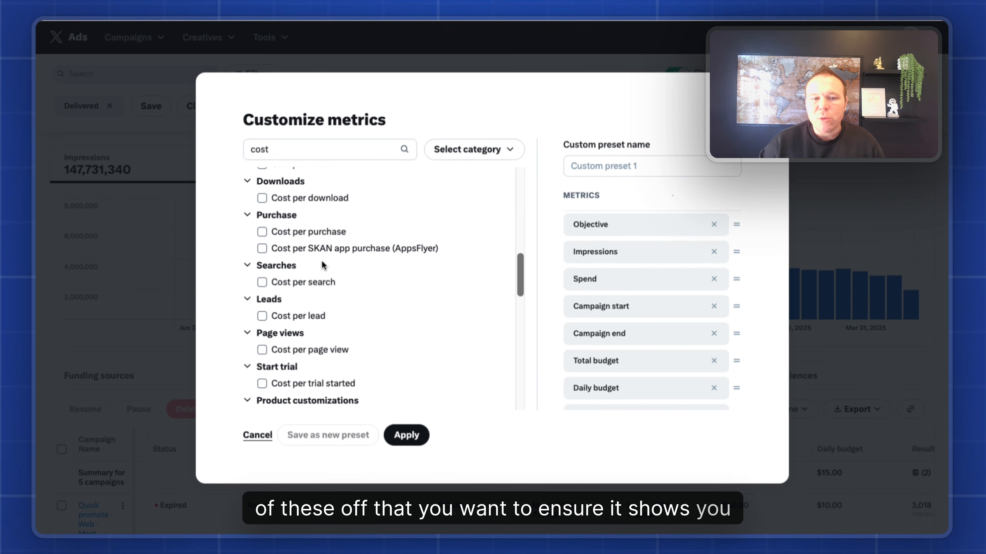
click(293, 271)
scroll(293, 272, down, 4)
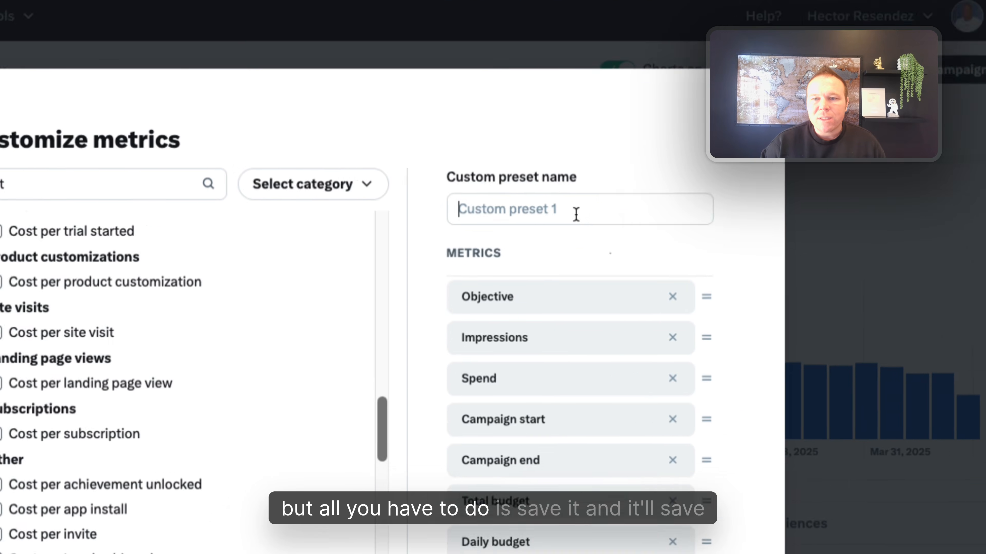
click(952, 61)
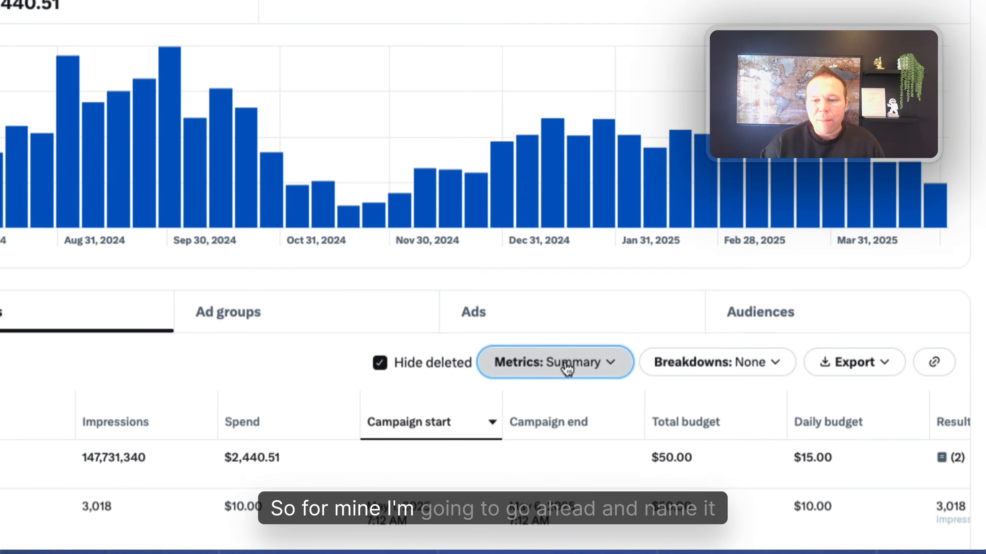
Apply the custom preset, show Followers metrics, and sort campaigns by most follows.
click(557, 361)
click(551, 260)
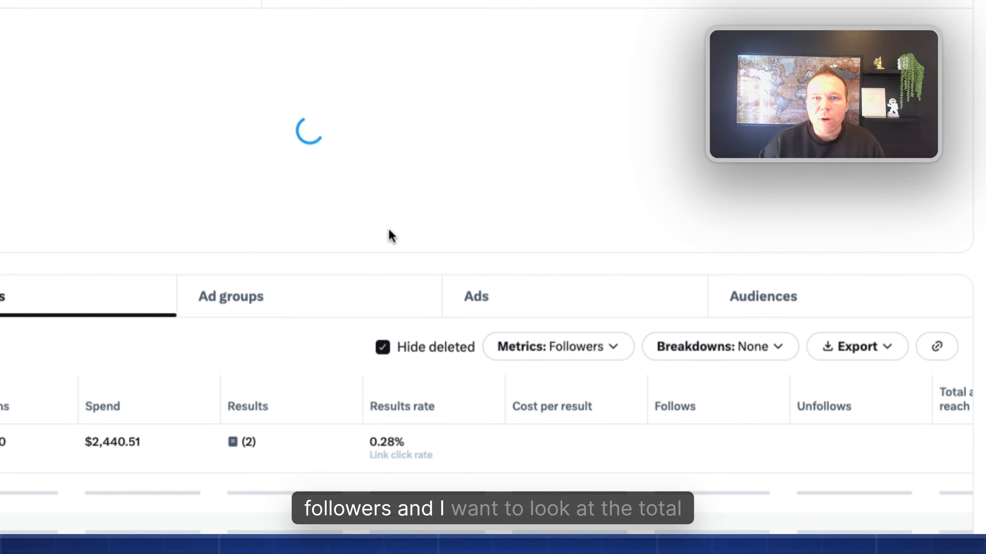
scroll(392, 220, down, 7)
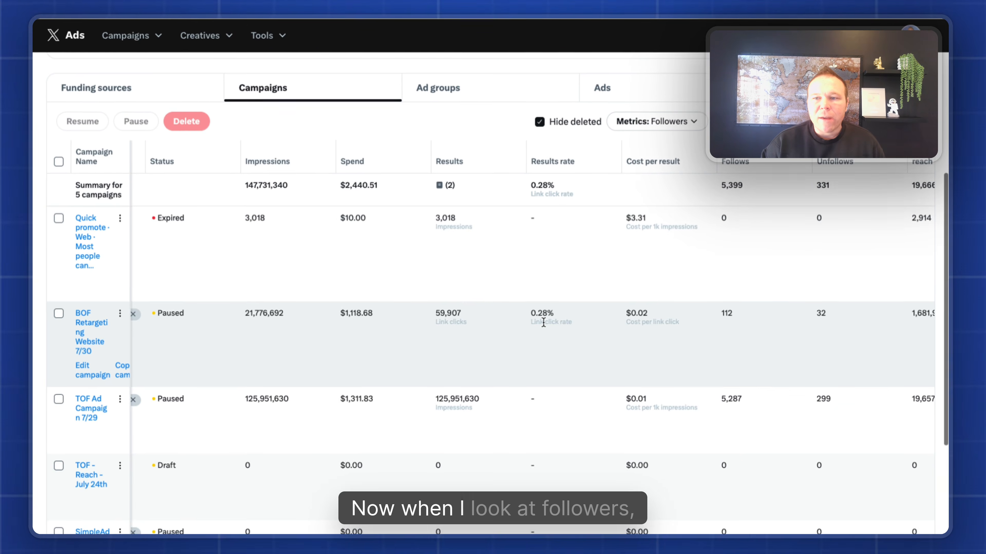
scroll(392, 220, up, 1)
mouse_move(755, 192)
click(805, 190)
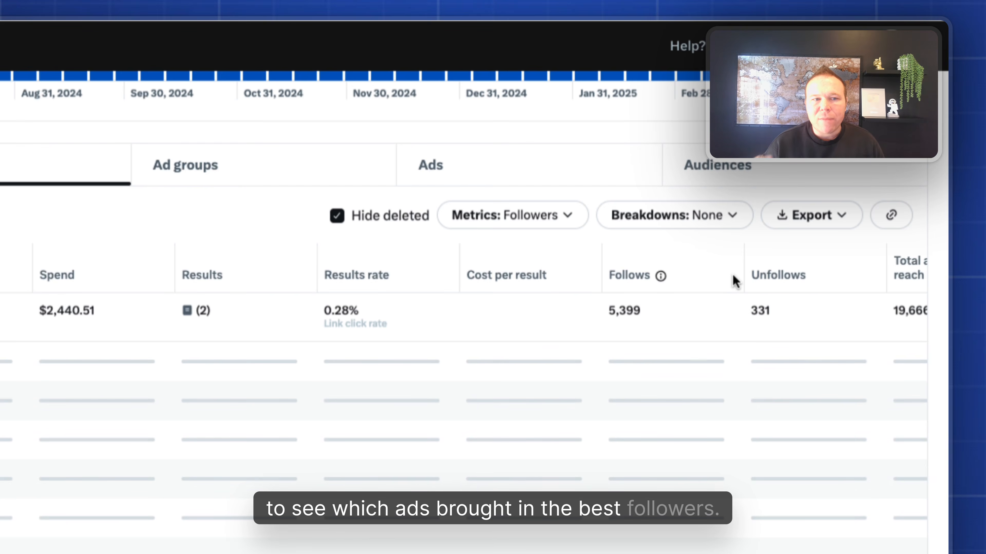
click(729, 278)
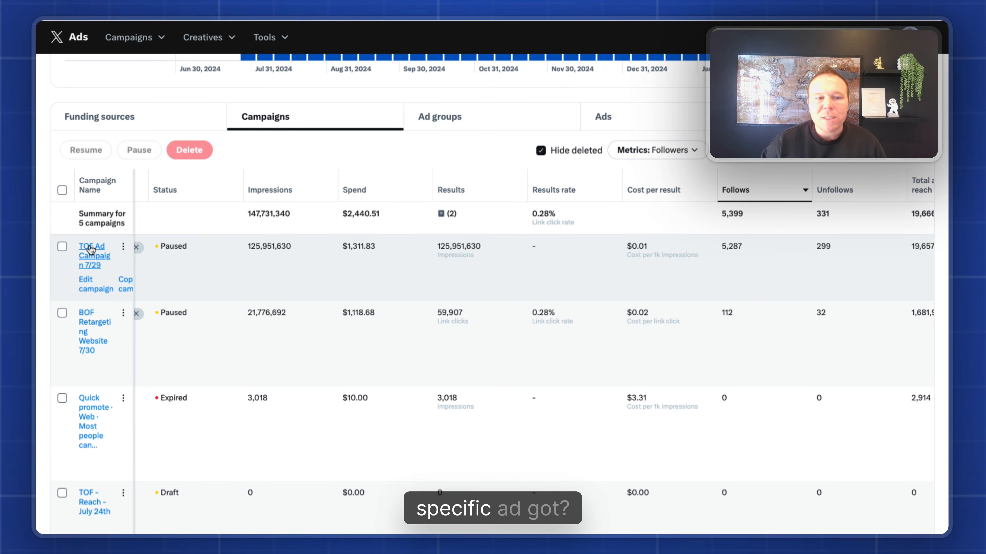
Highlight the TOF campaign's 5,287 follows and other columns, then open TOF Ad Campaign 7/29.
drag(721, 247, 757, 253)
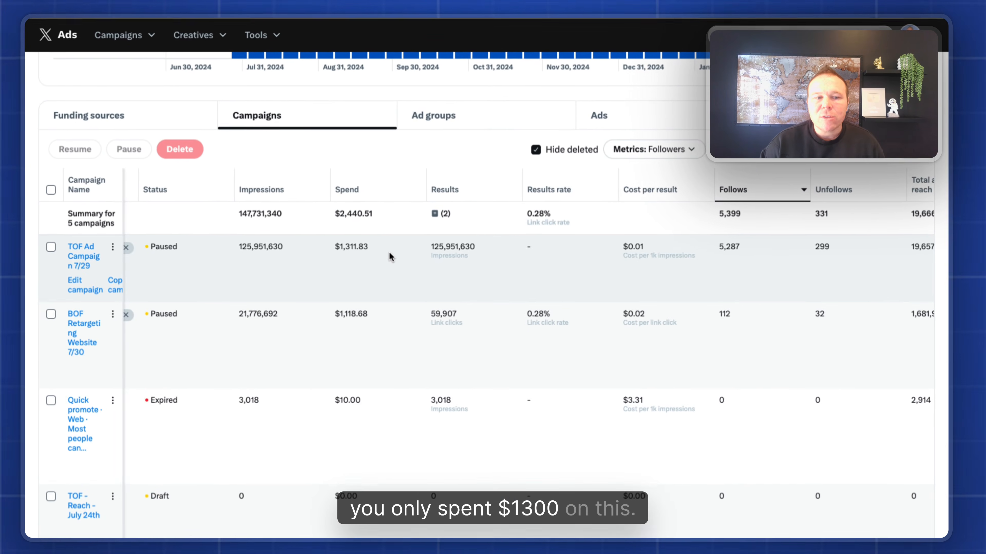
scroll(392, 253, right, 10)
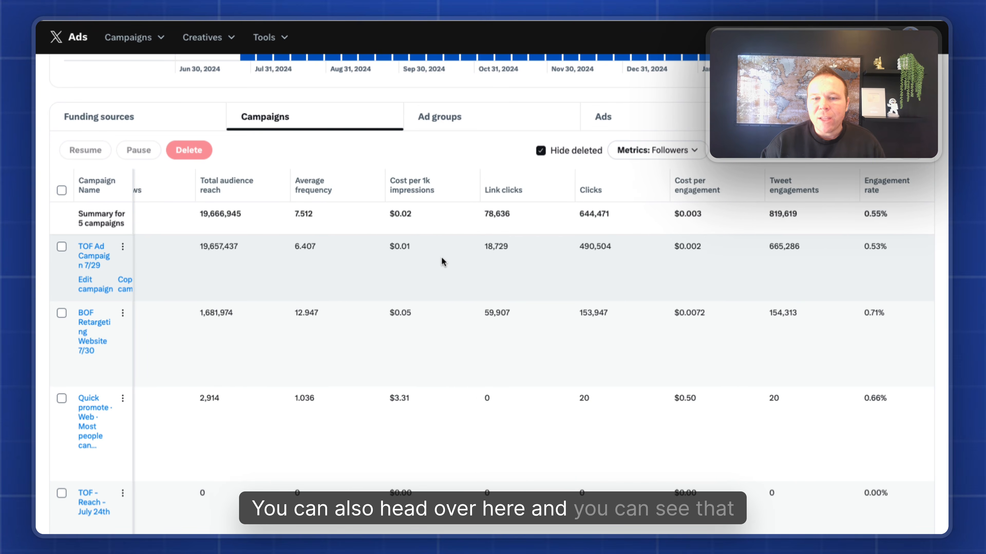
drag(389, 246, 454, 258)
scroll(454, 258, right, 5)
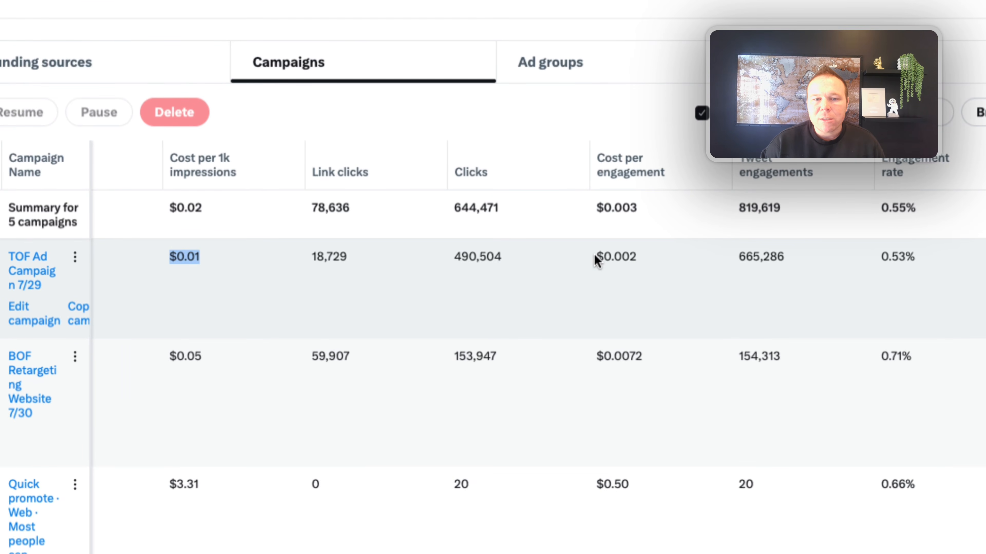
drag(595, 256, 651, 284)
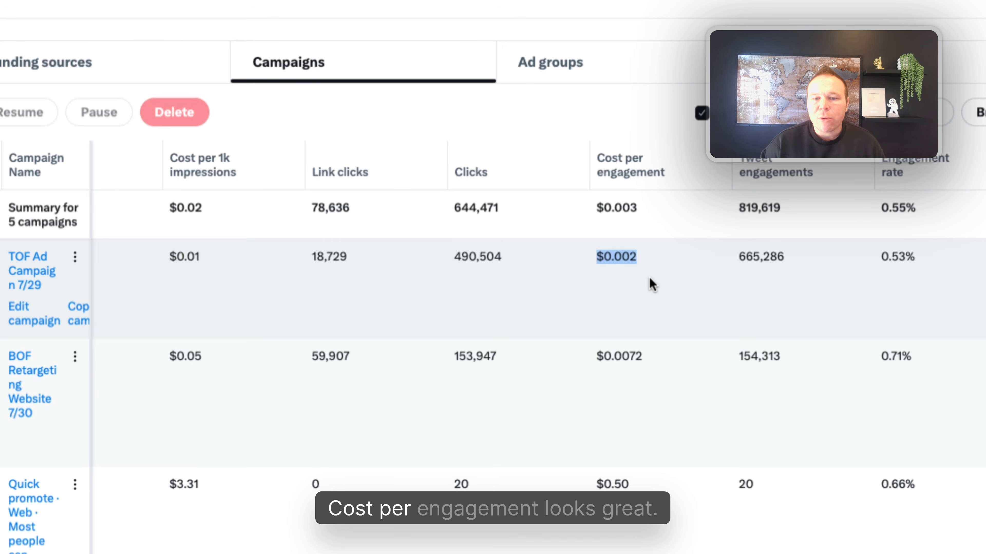
scroll(651, 282, right, 2)
drag(384, 258, 435, 260)
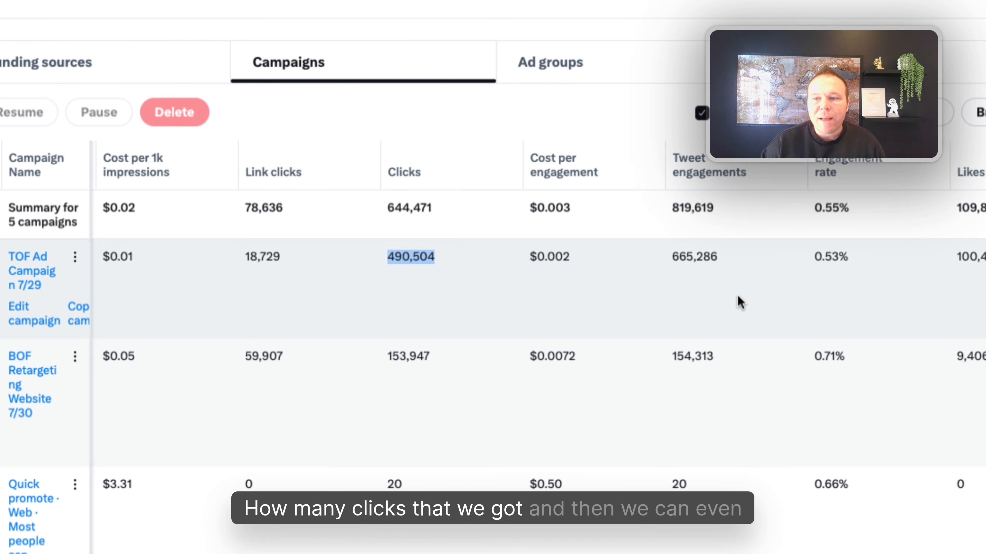
scroll(739, 302, right, 12)
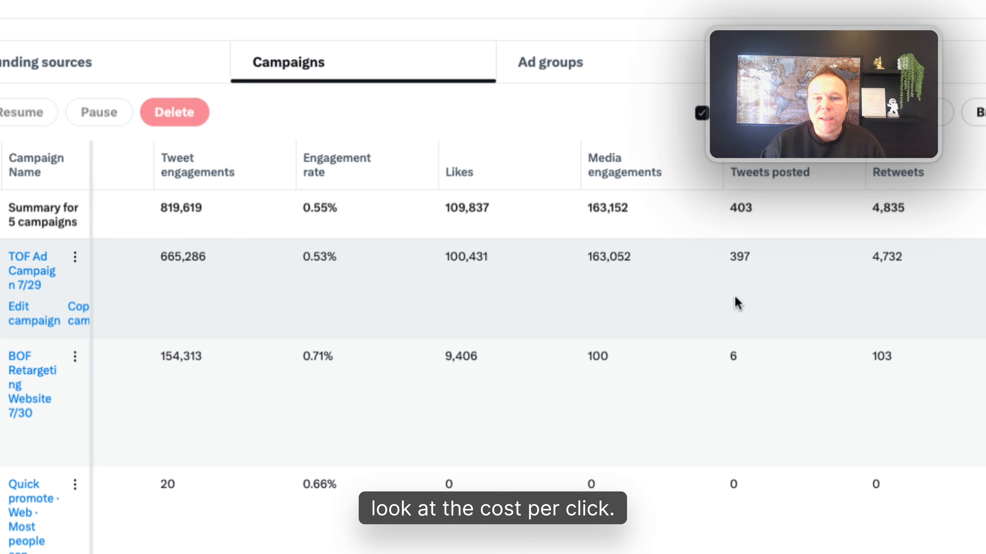
click(33, 260)
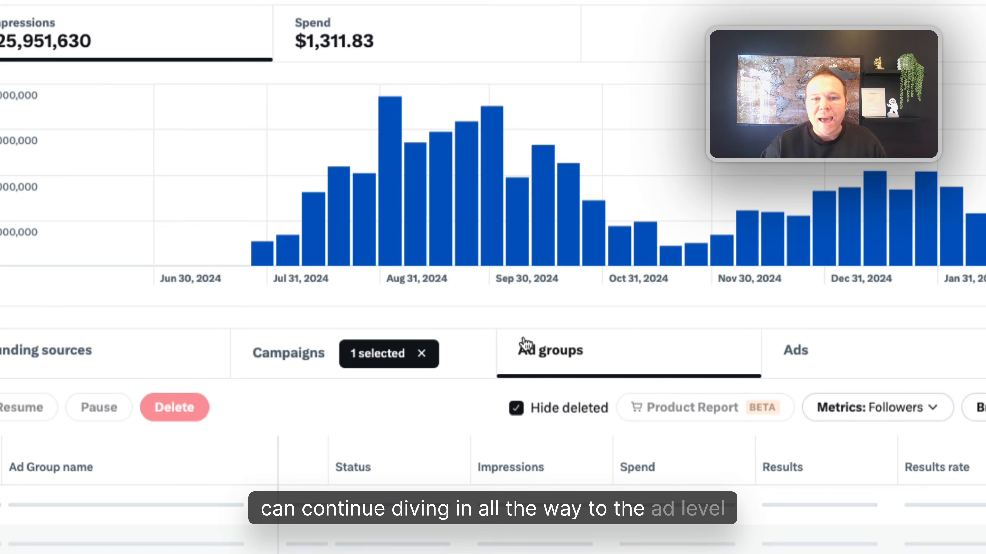
List the ad group's ads by most follows, highlighting the top ad's 1,668 follows and another's 550.
click(70, 504)
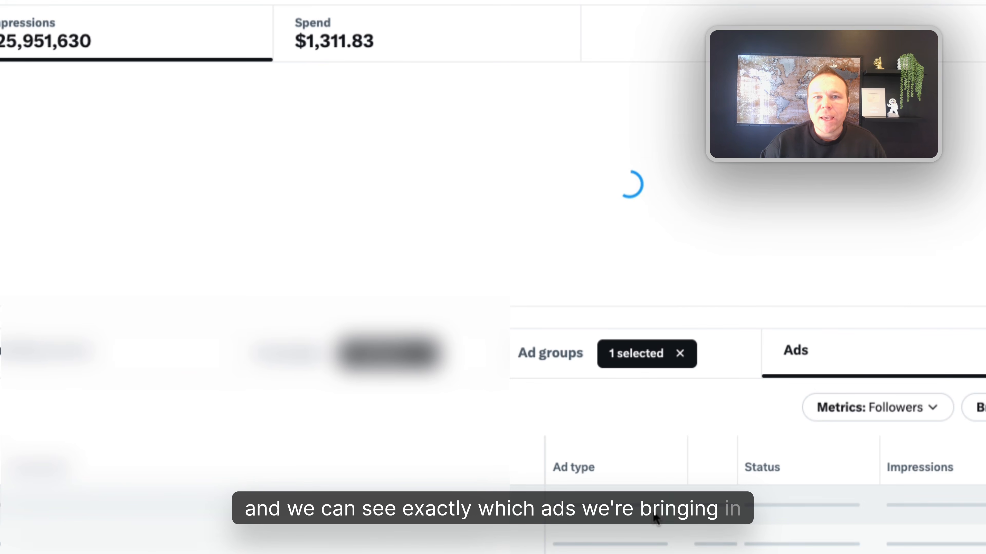
scroll(656, 516, down, 2)
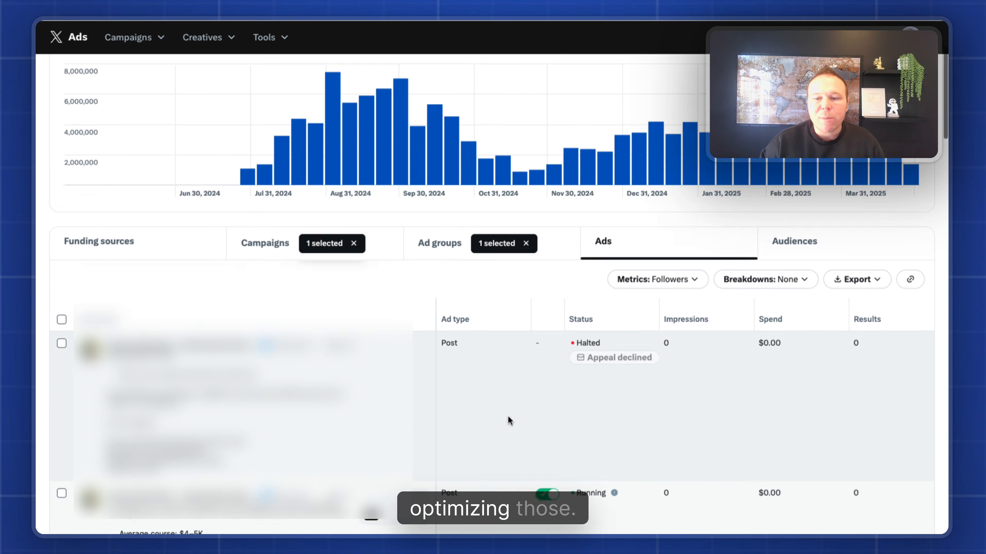
scroll(501, 411, down, 3)
scroll(506, 404, right, 5)
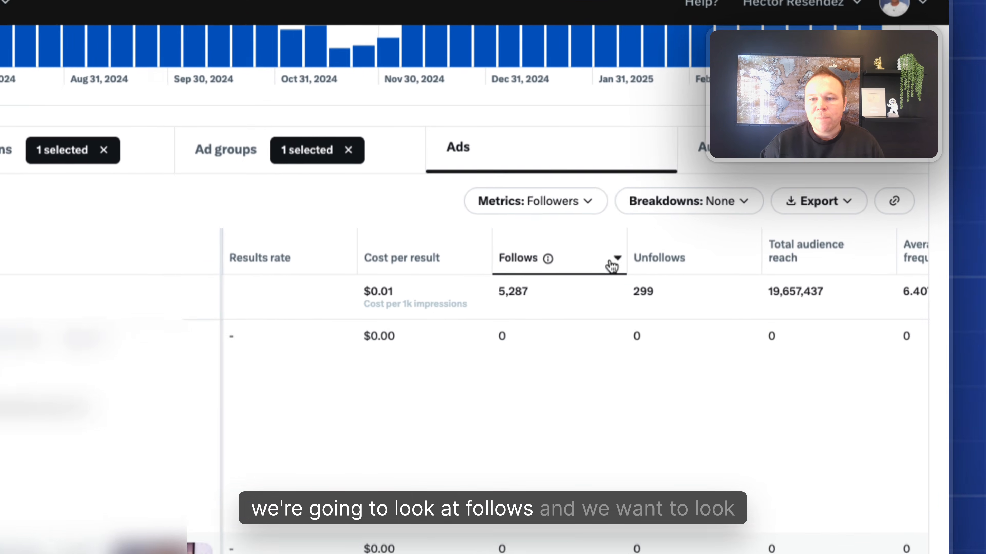
click(708, 221)
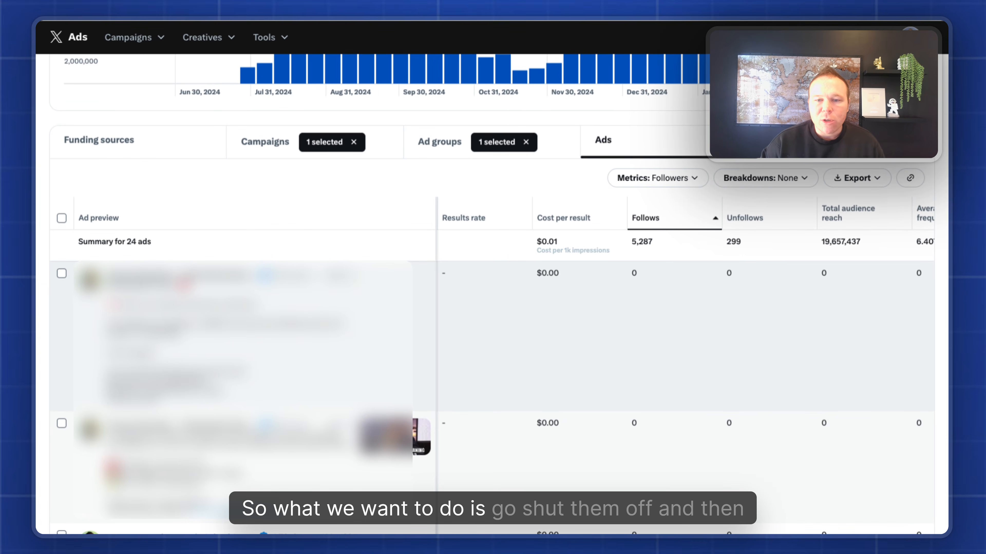
click(714, 219)
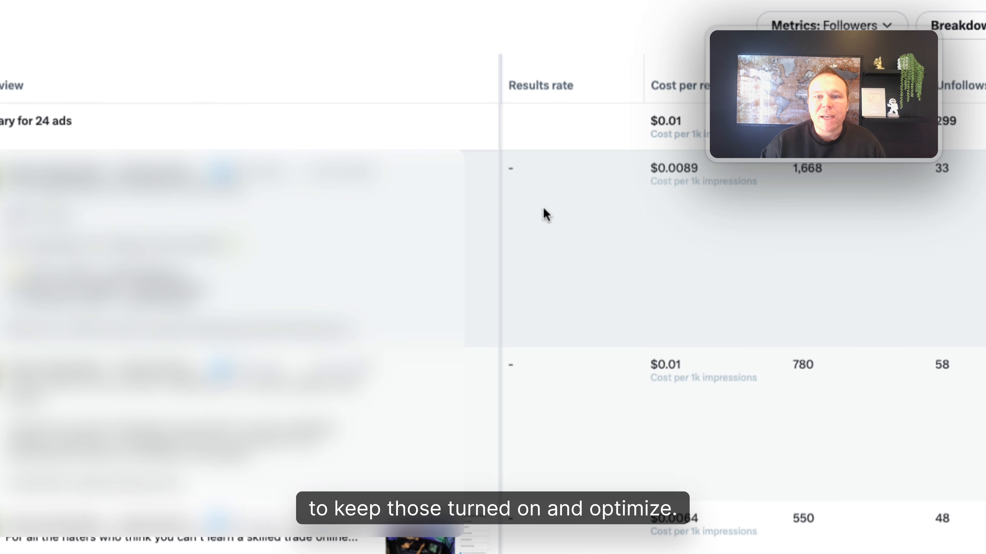
drag(707, 171, 835, 167)
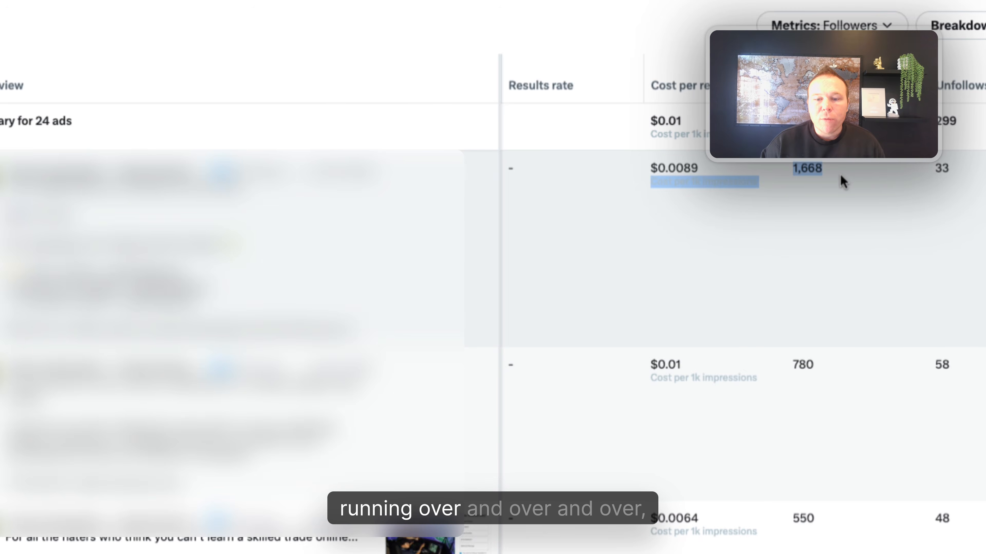
scroll(829, 171, down, 5)
drag(649, 302, 865, 312)
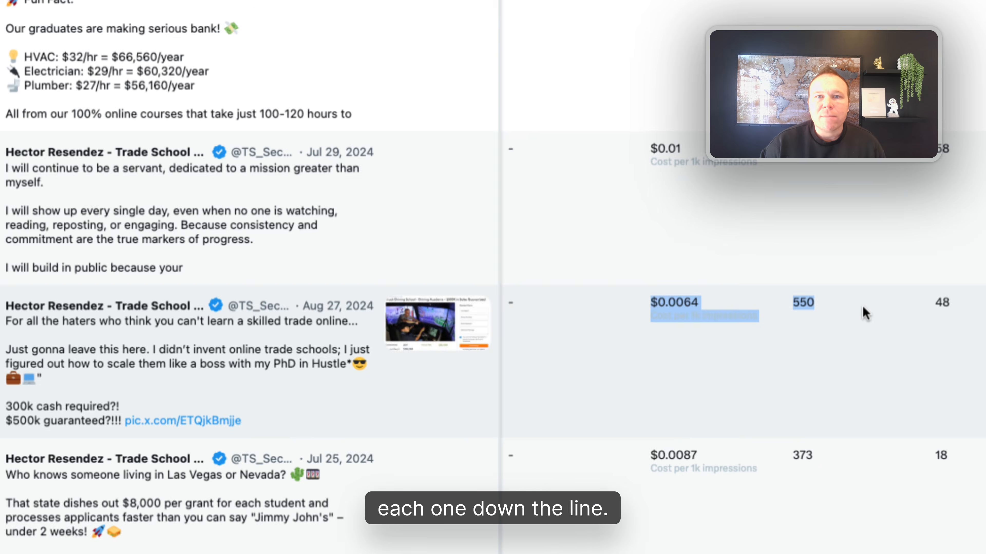